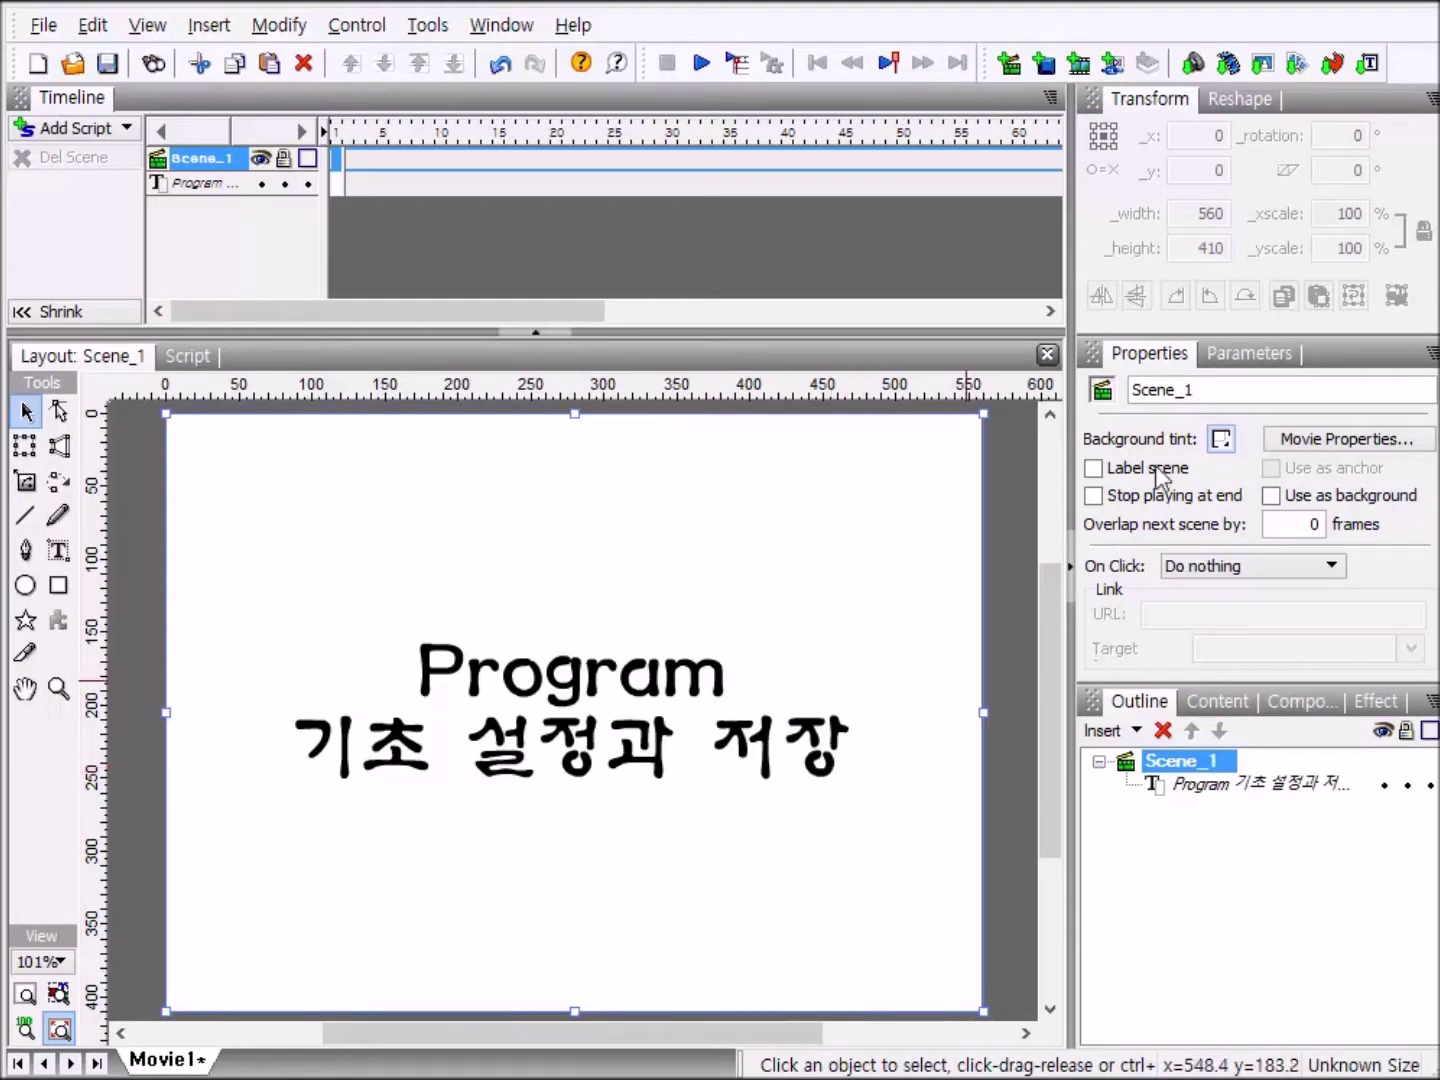
Step: Create a new blank movie and reset the panels to the default layout
left_click(38, 66)
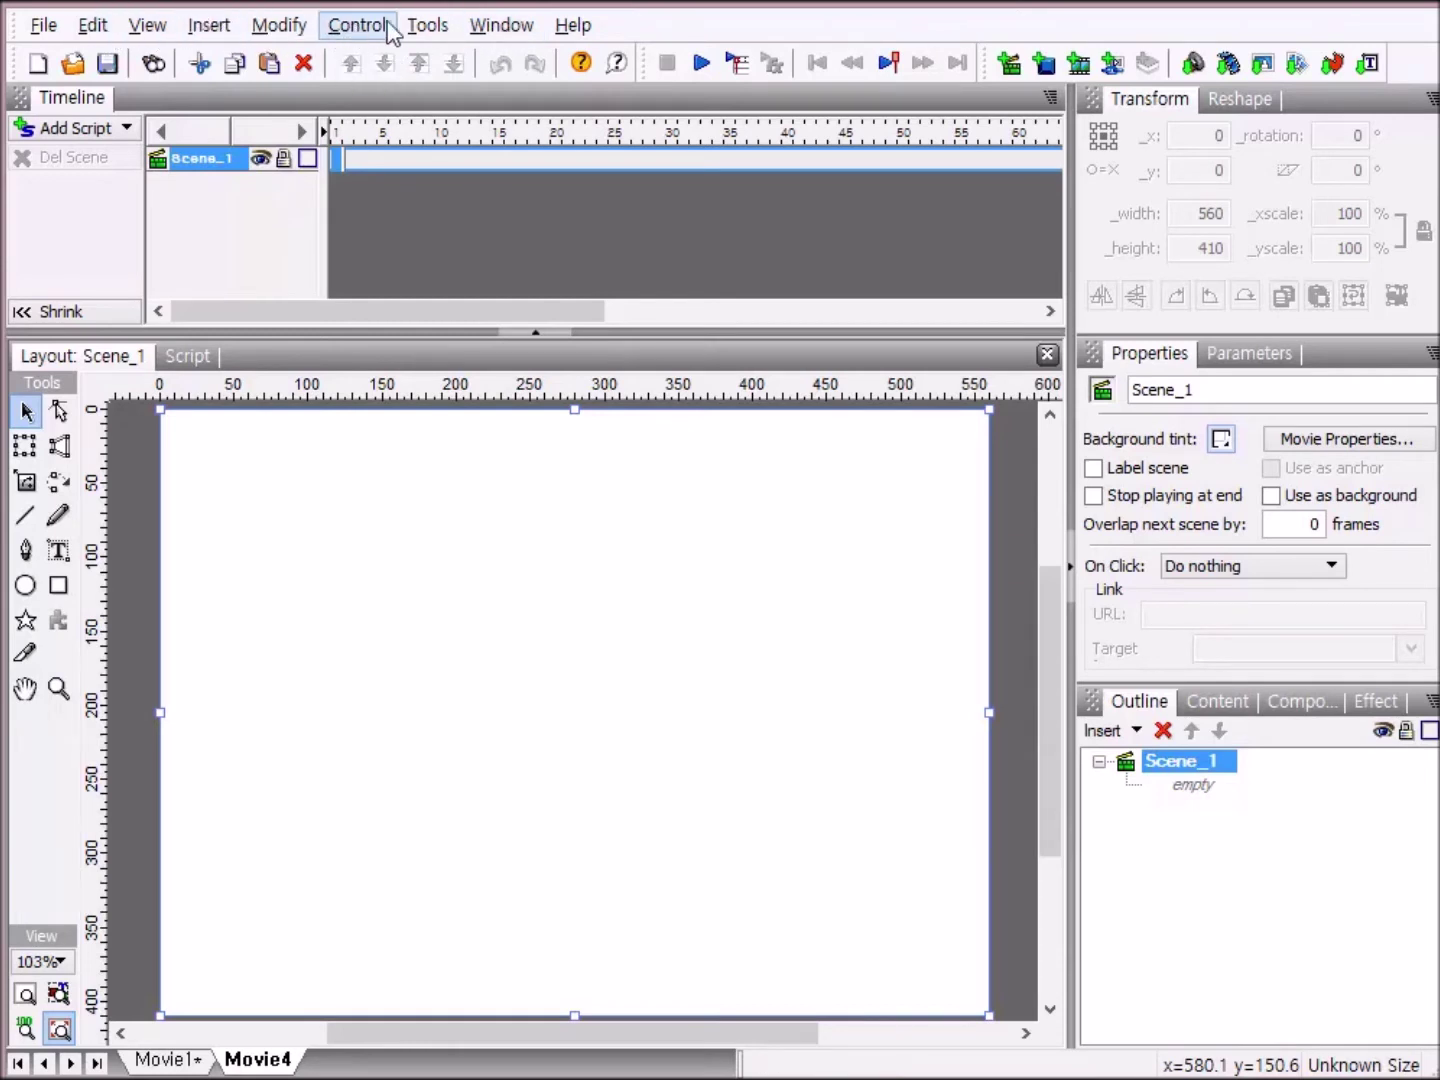
left_click(501, 27)
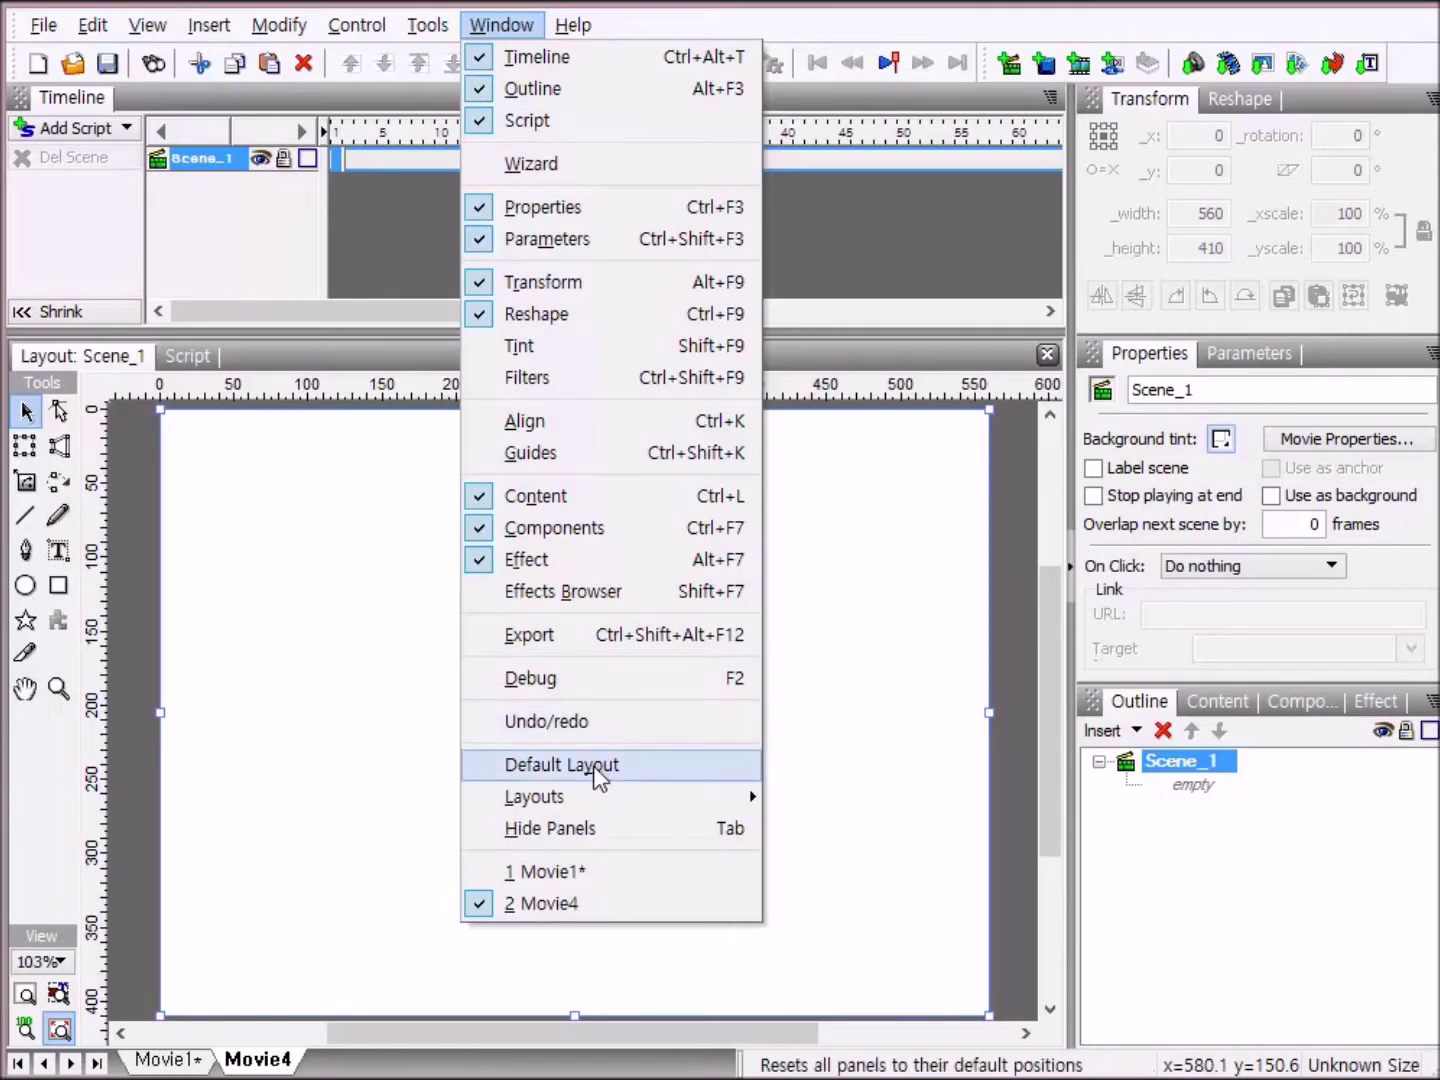
left_click(644, 764)
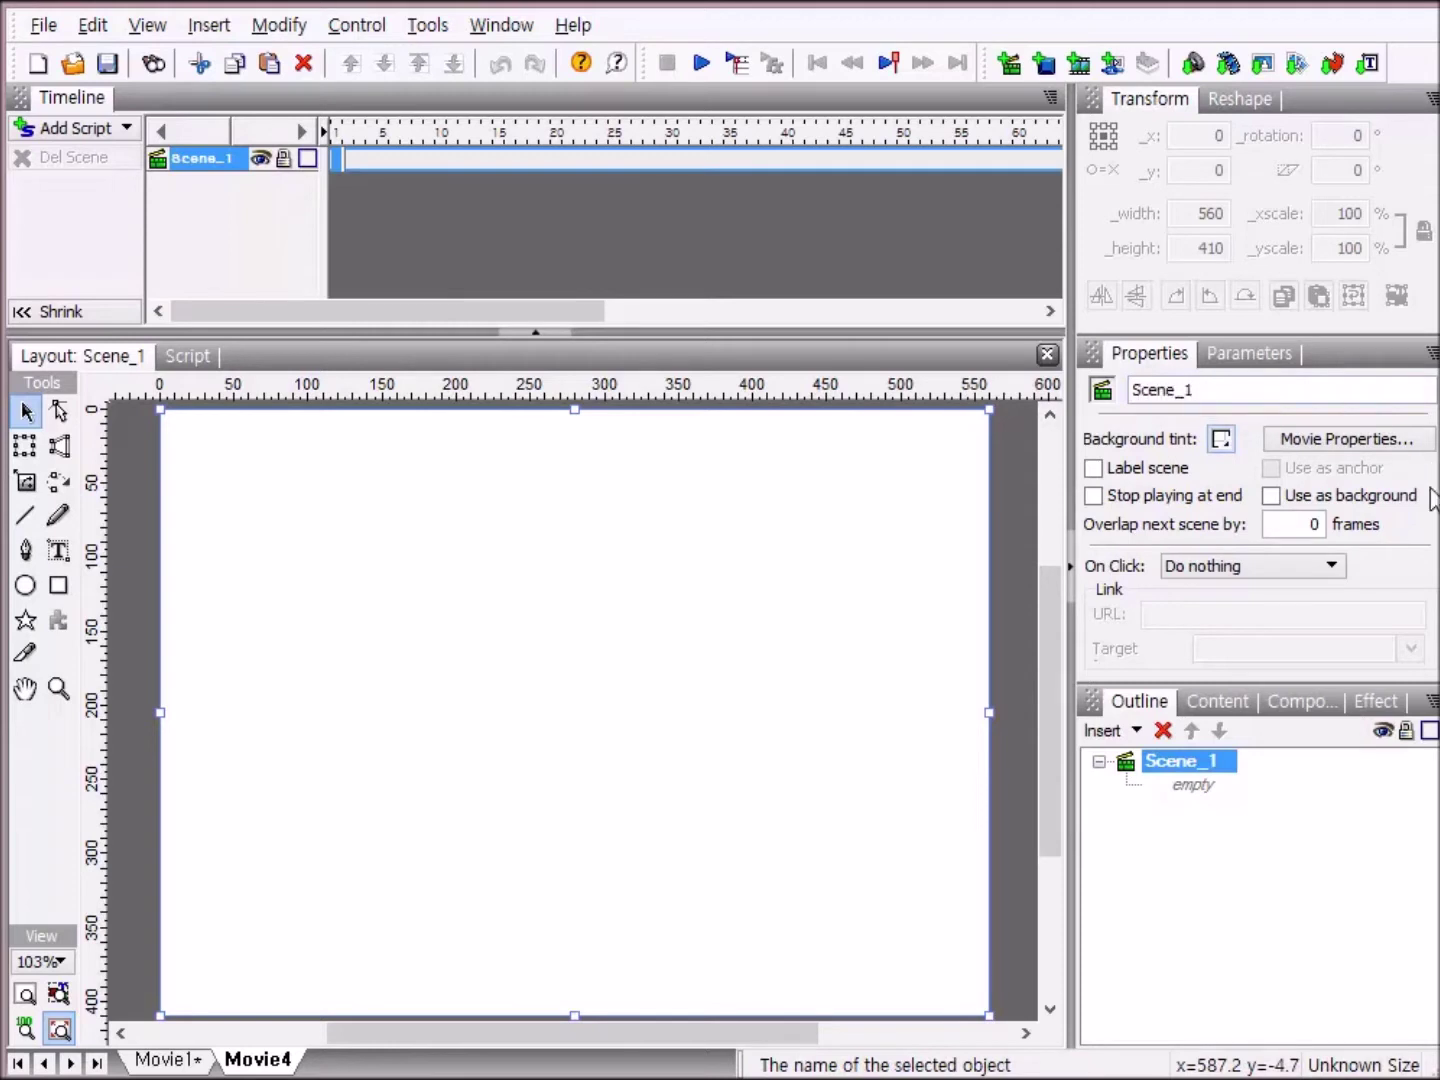
Step: Enter a stage size of 640 pixels wide by 480 pixels high in the movie properties
left_click(1359, 442)
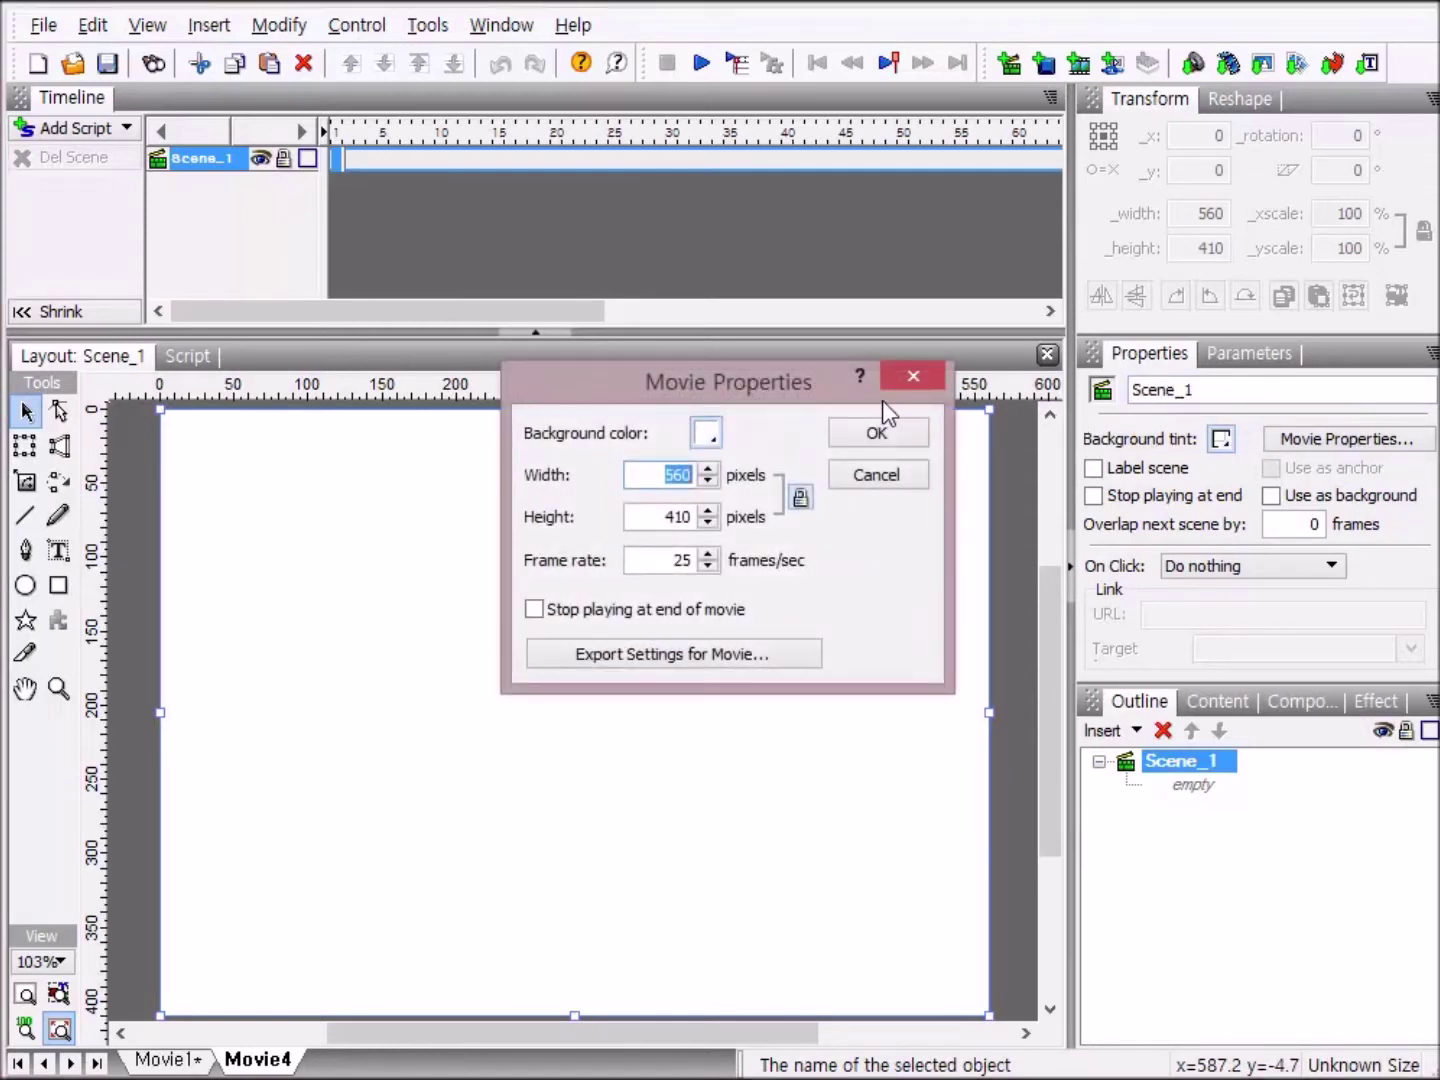
left_click_drag(797, 384, 690, 507)
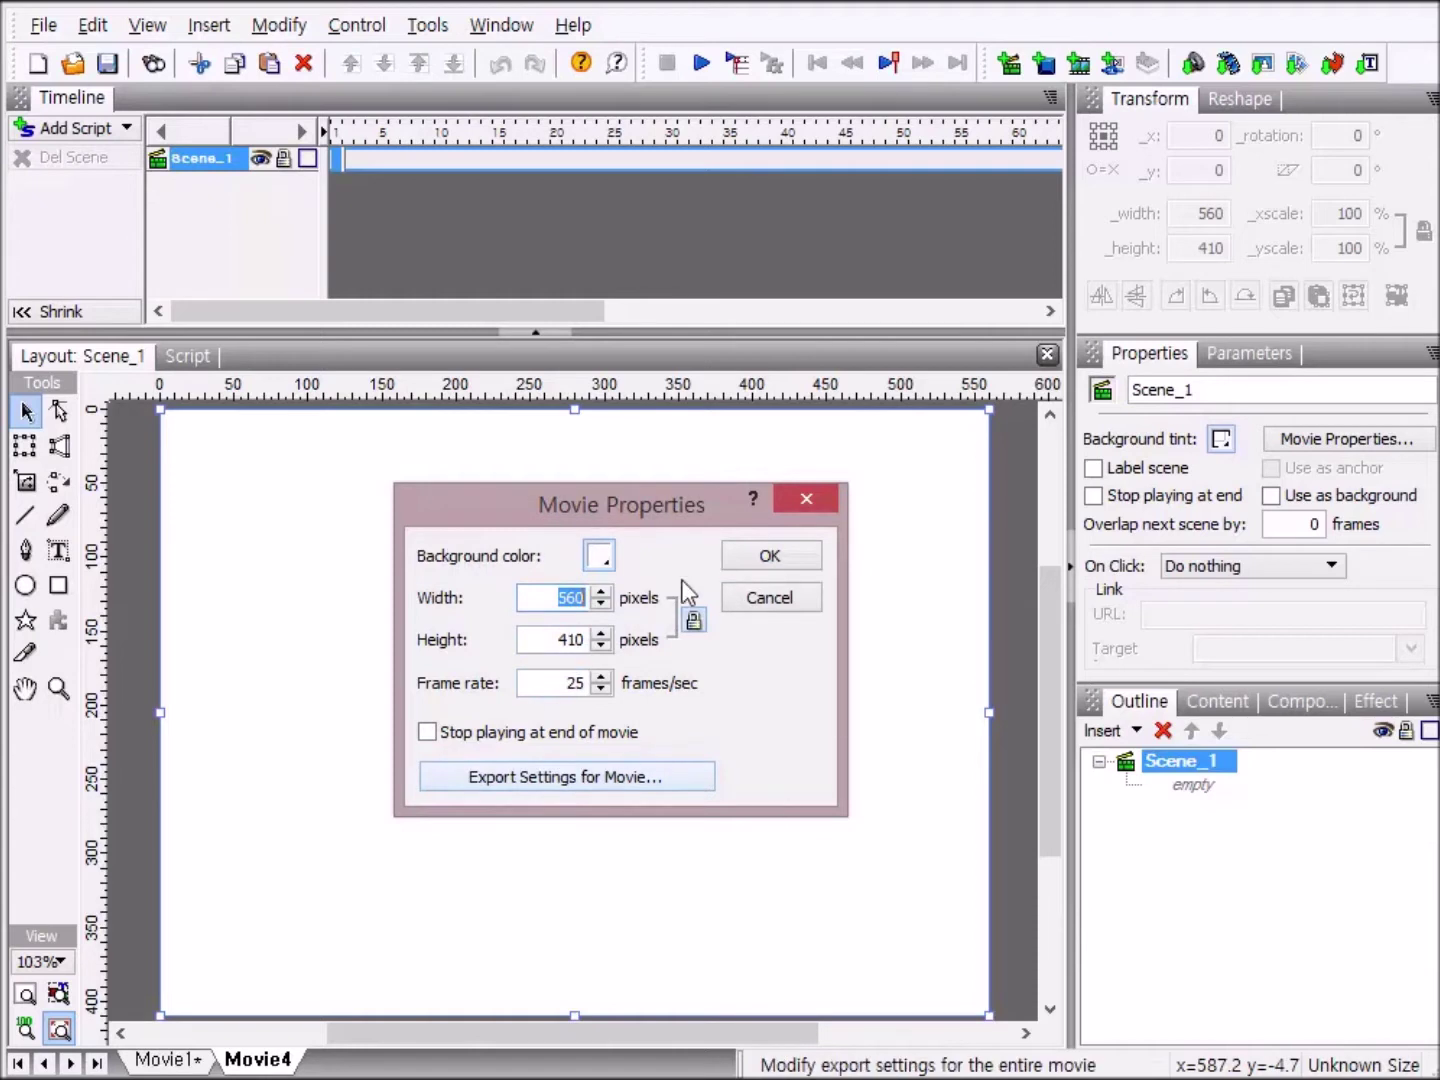
left_click(581, 598)
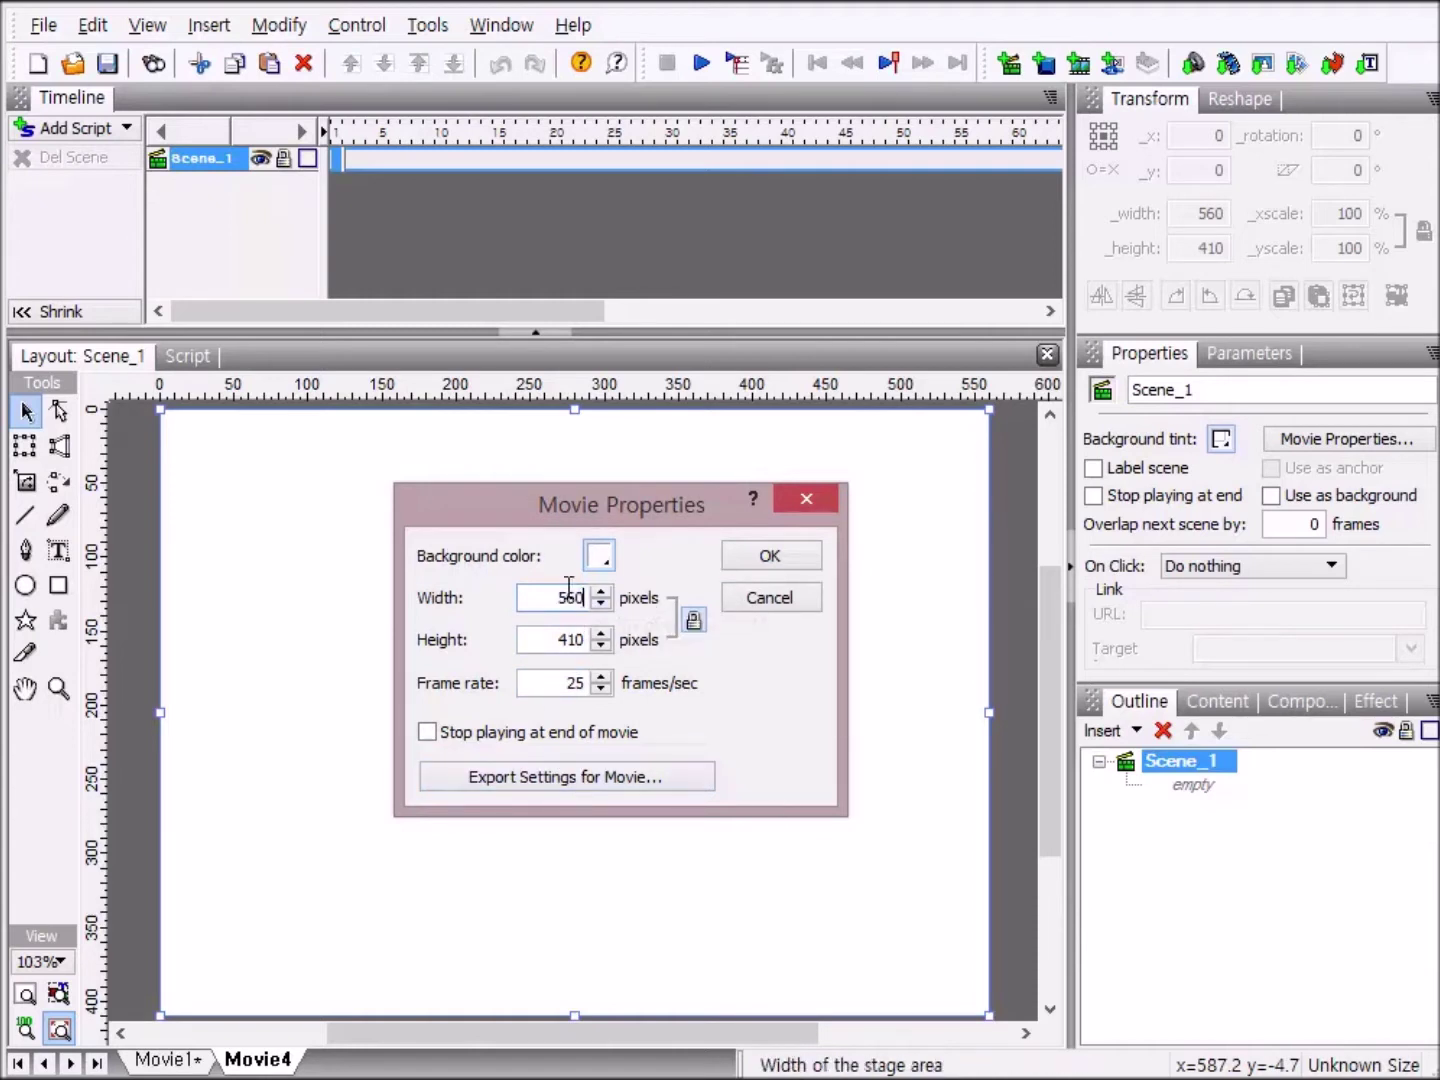
key("BackSpace")
key("BackSpace")
key("BackSpace")
type("640")
key("Tab")
type("480")
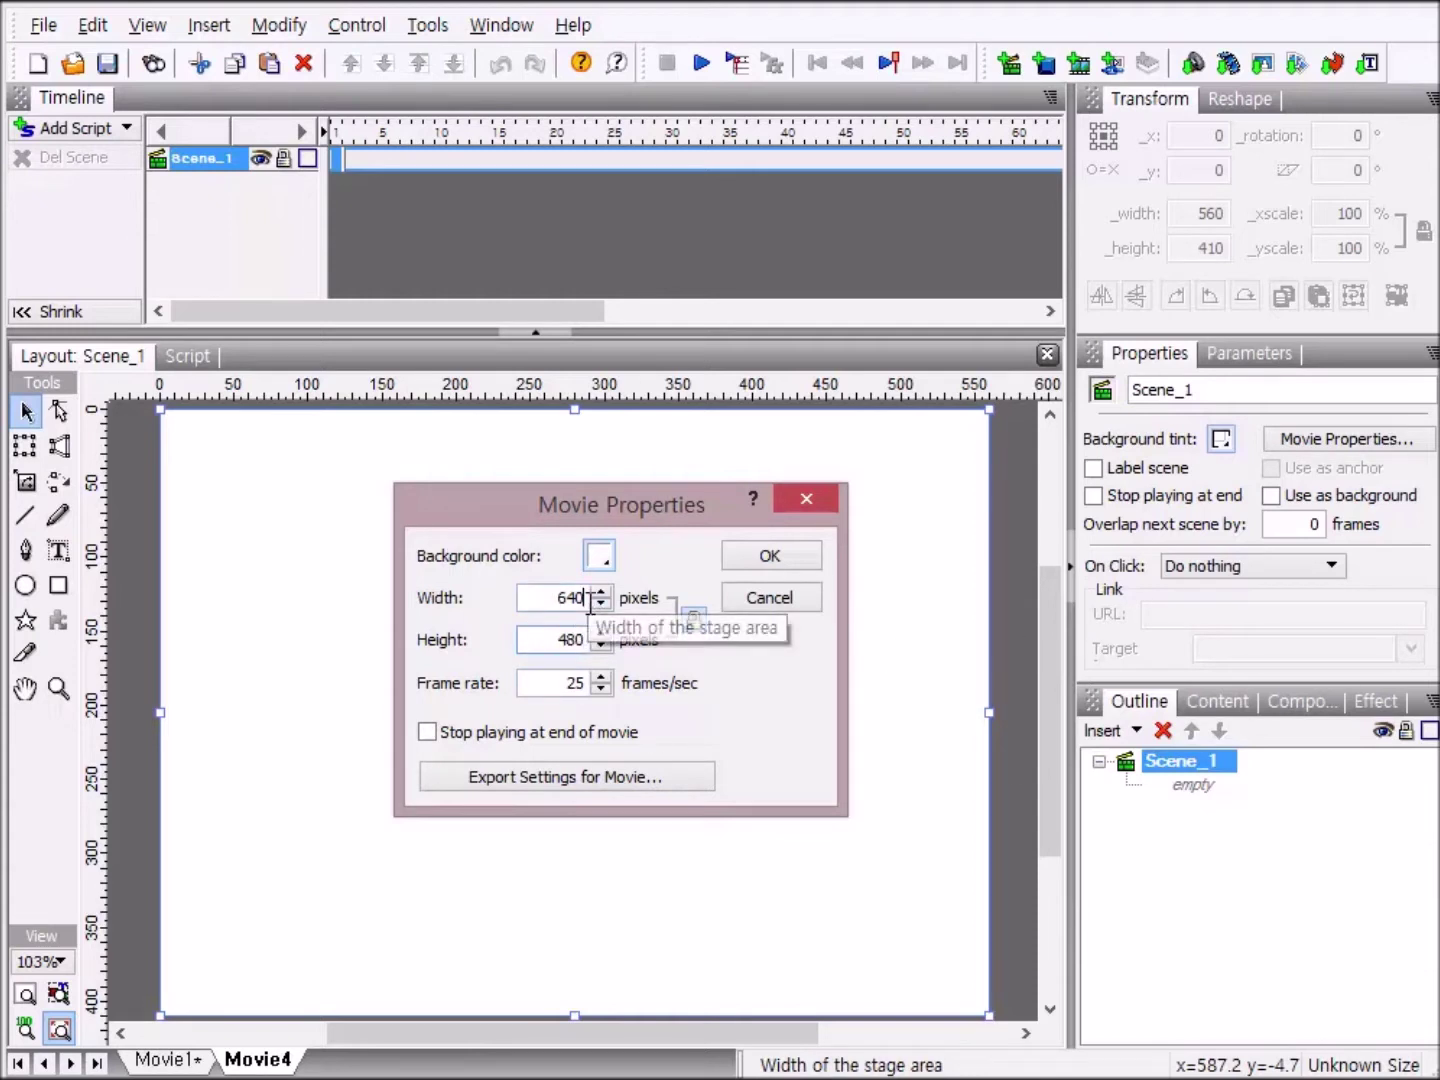
Step: Change the movie's width to 500 pixels and height to 375 pixels and apply the movie properties
key("BackSpace")
key("BackSpace")
key("BackSpace")
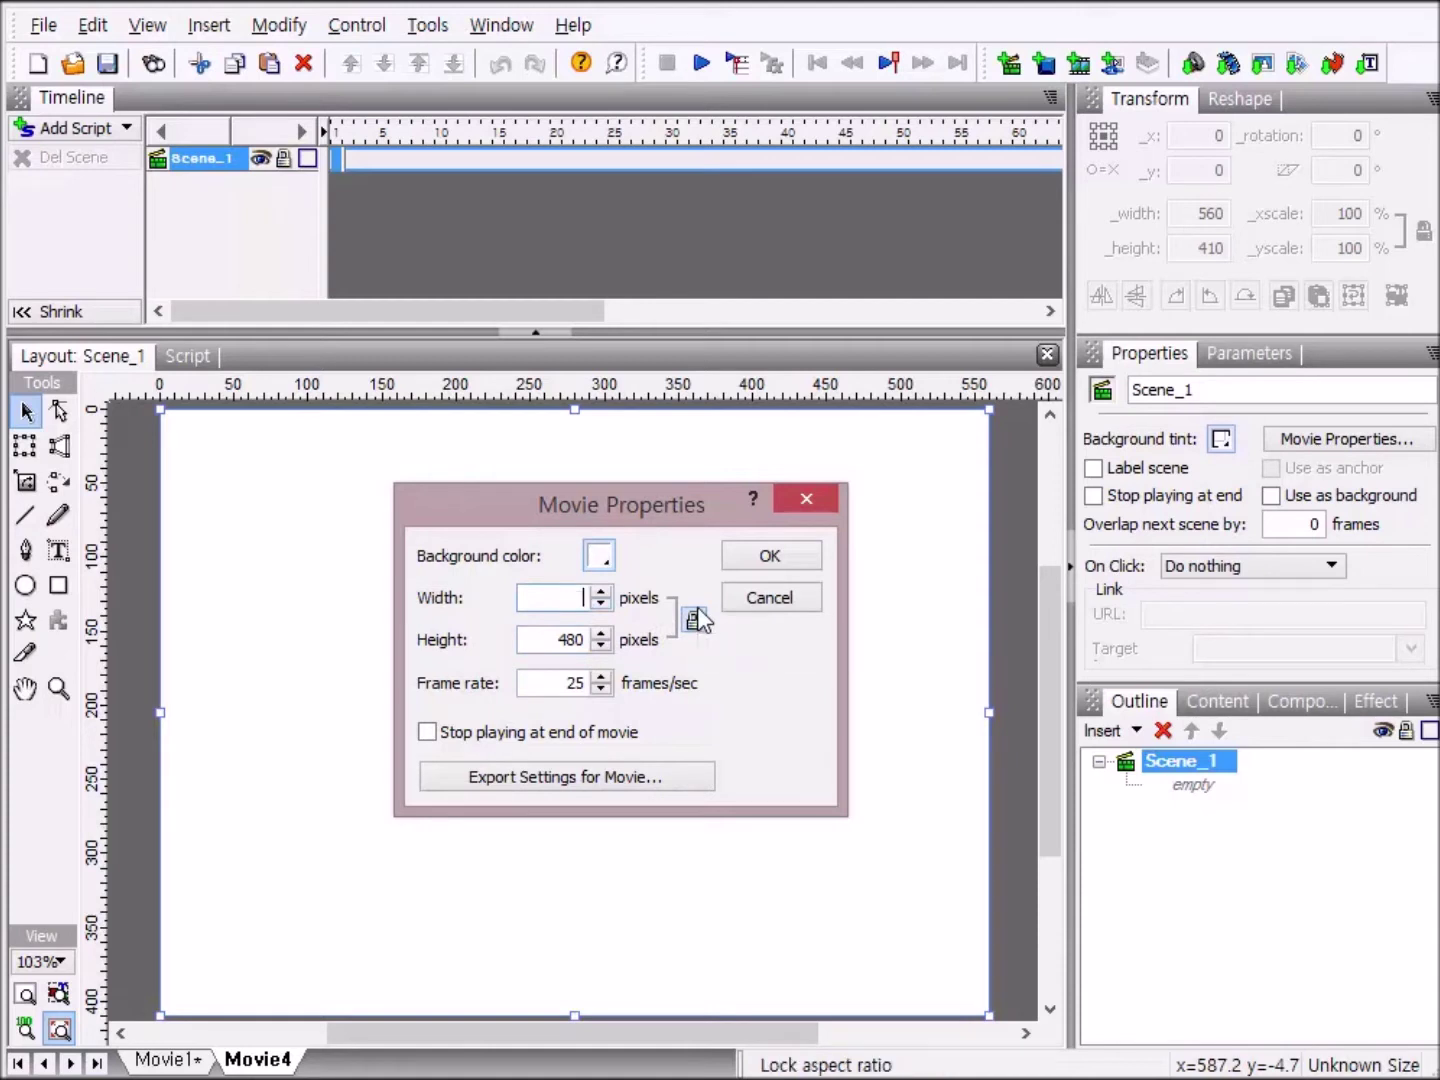
type("500")
key("Tab")
type("375")
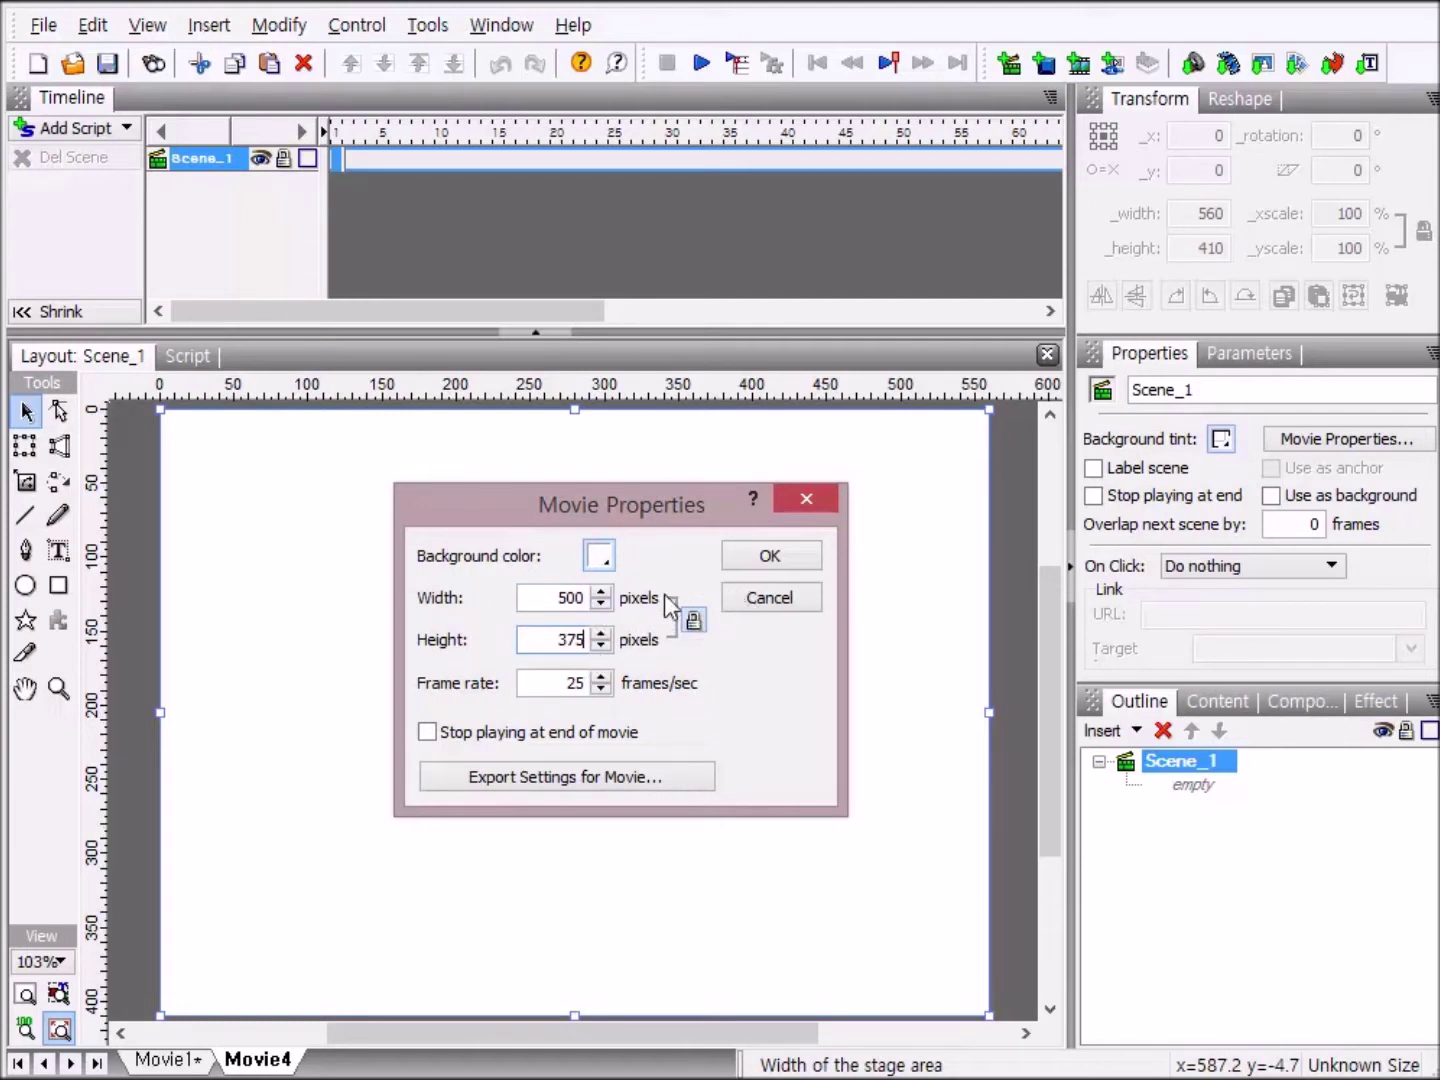
left_click(767, 558)
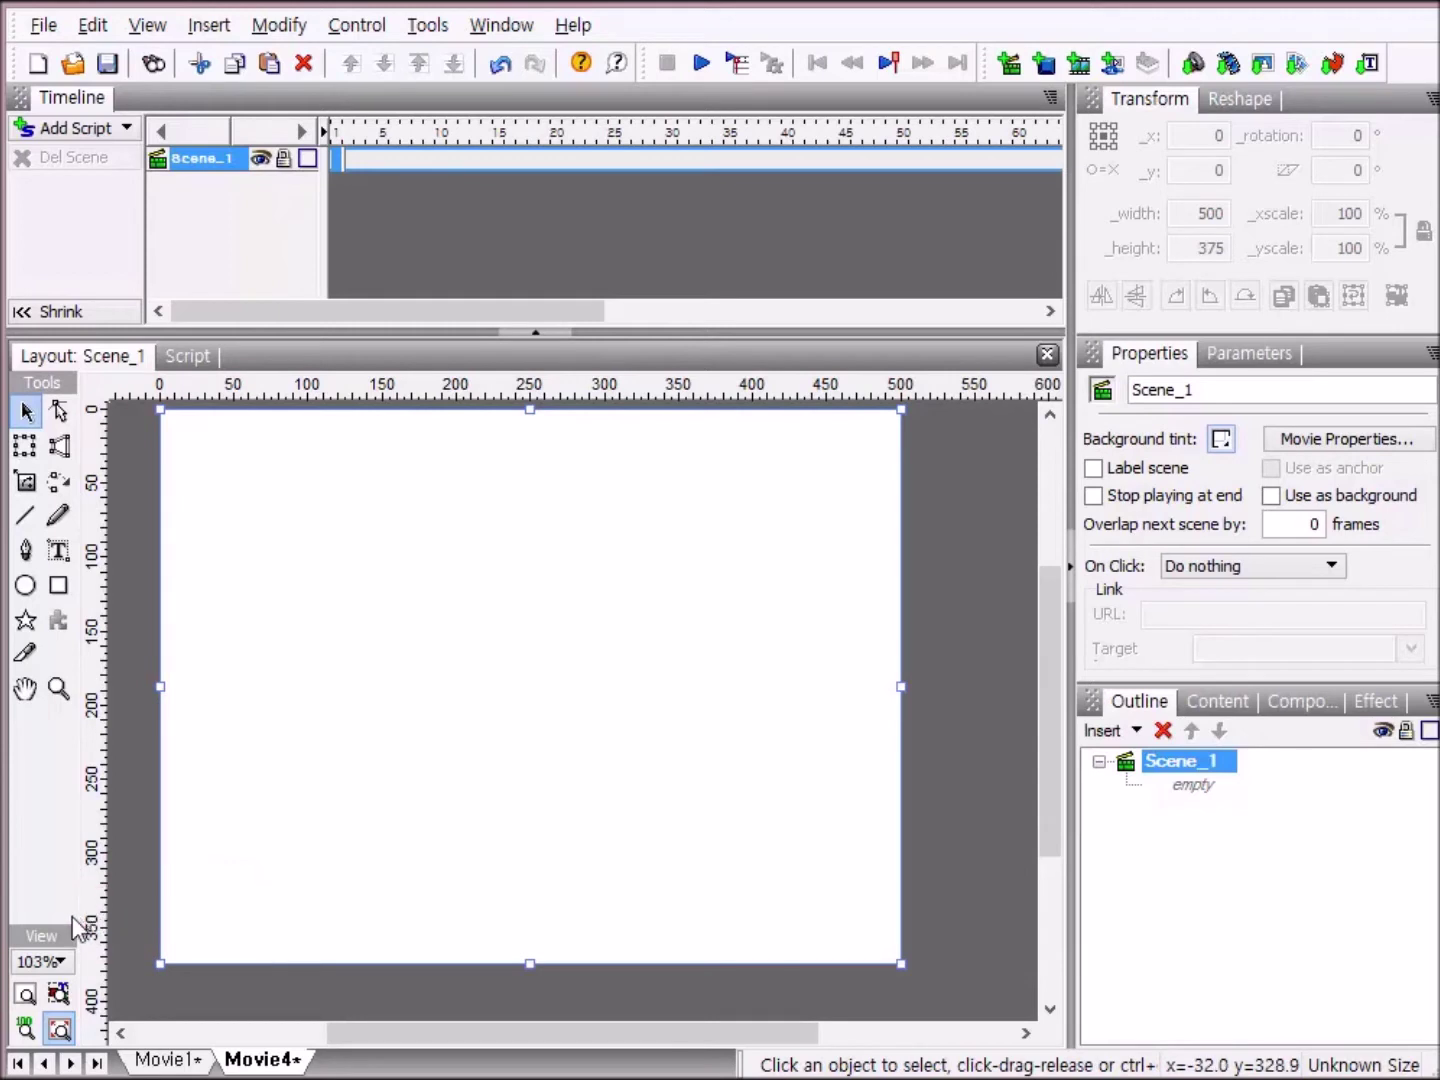
left_click(24, 995)
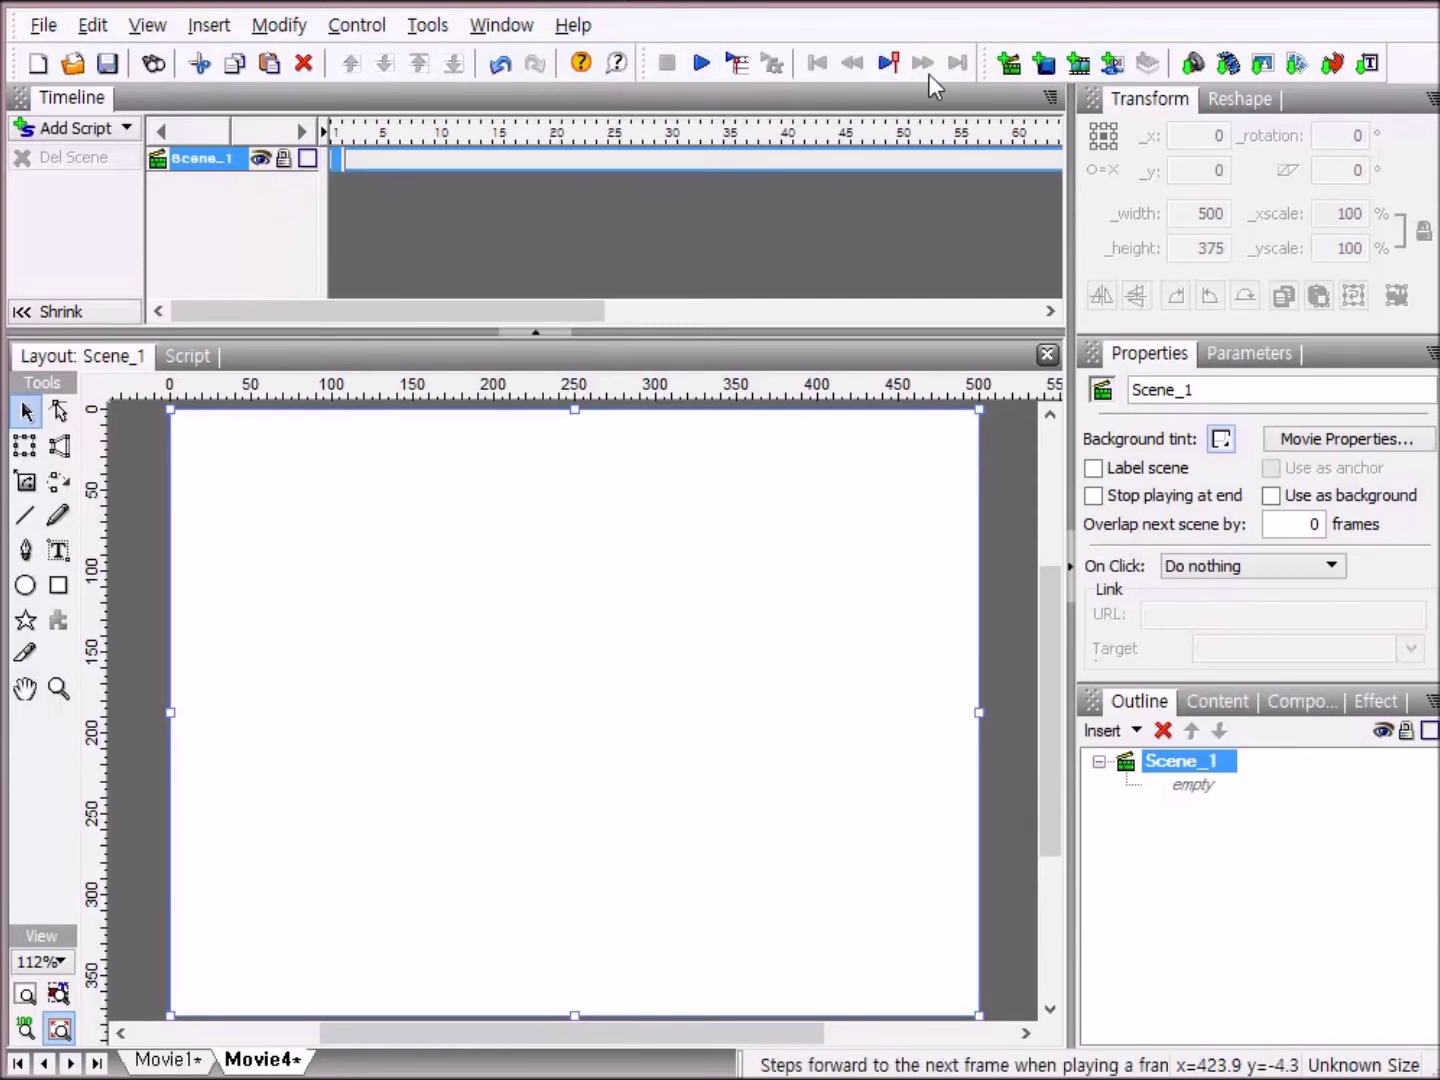
Step: Insert the image 500X375.jpg from the 기초설정 folder into Scene_1 and delete it again
left_click(1263, 66)
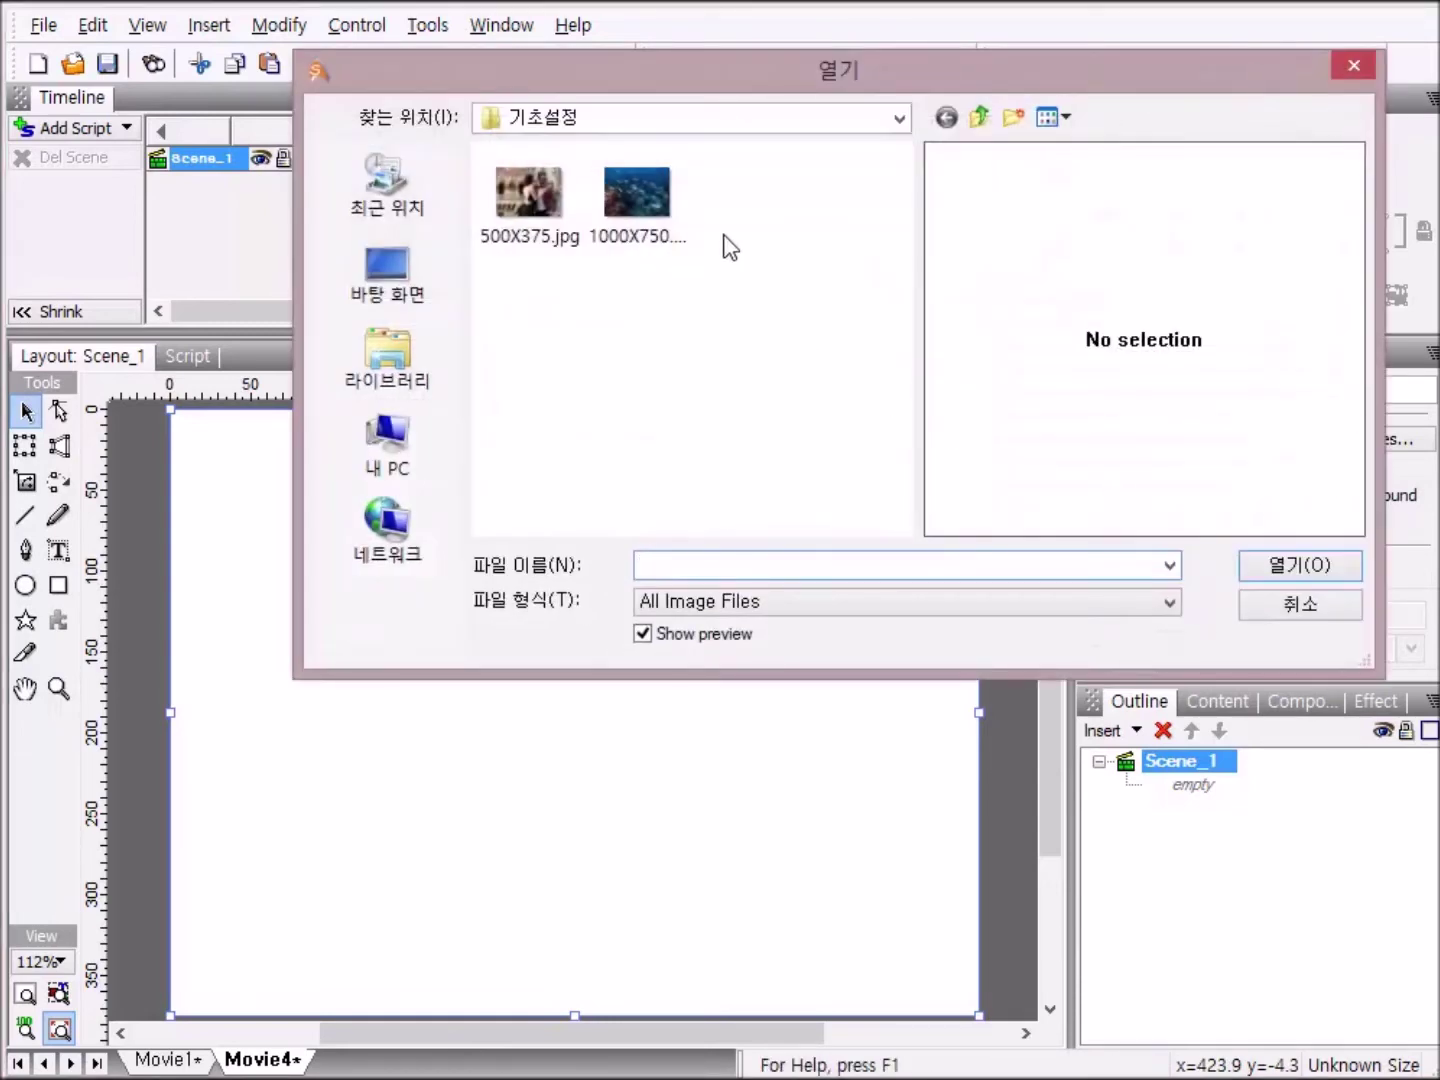
left_click(530, 207)
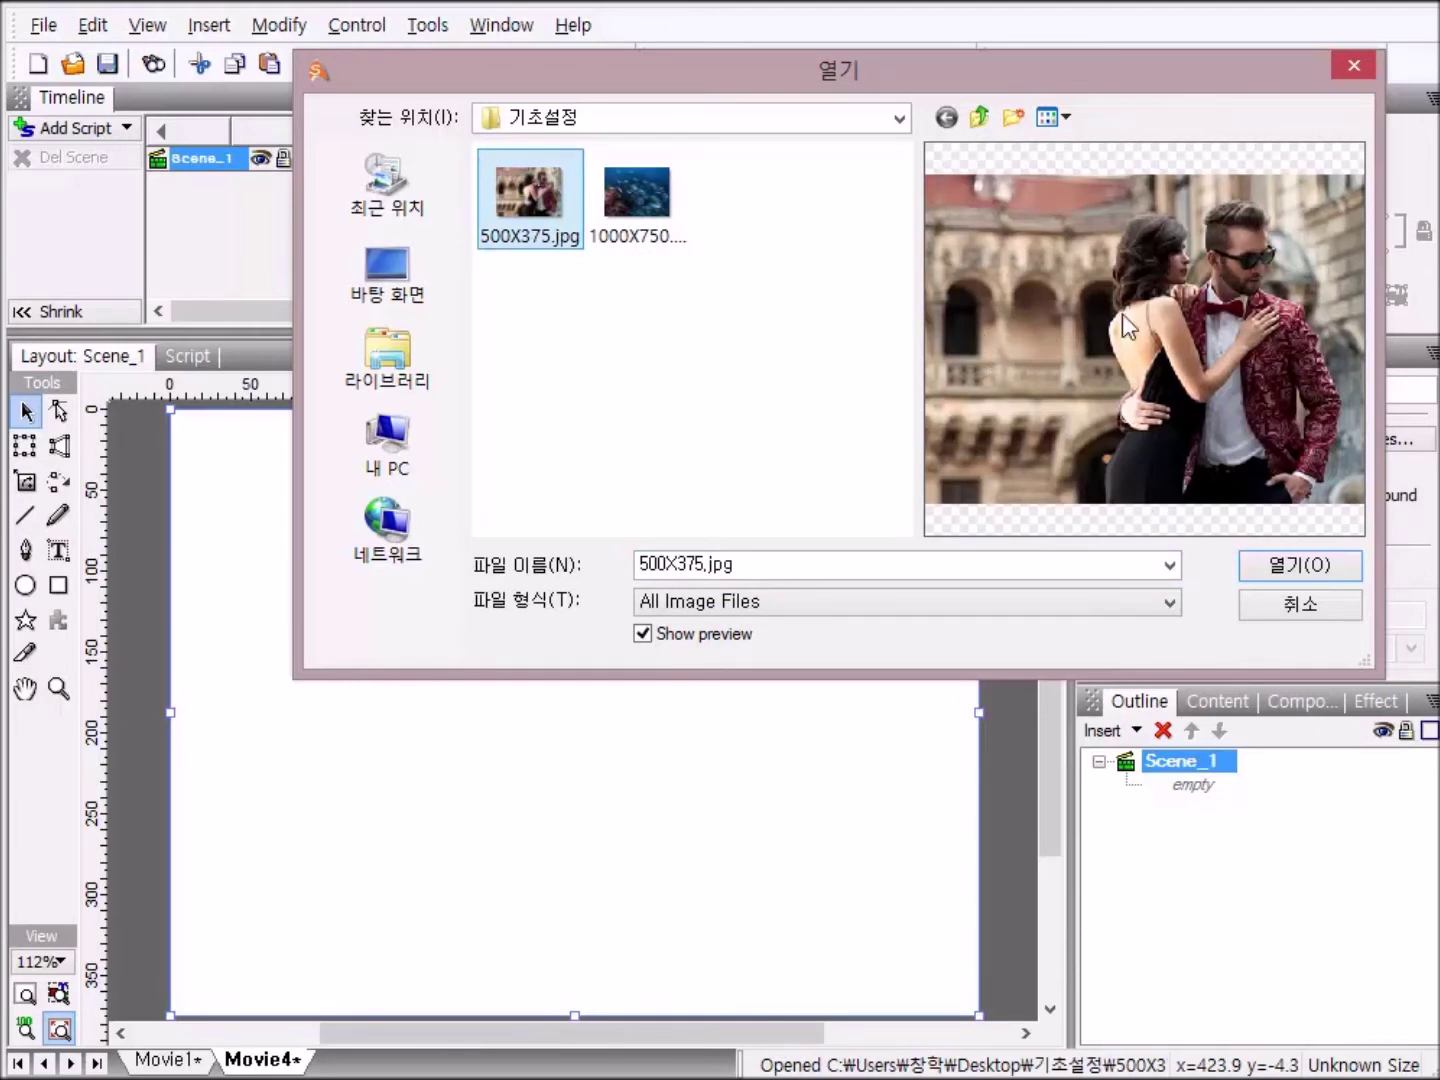
left_click(1306, 576)
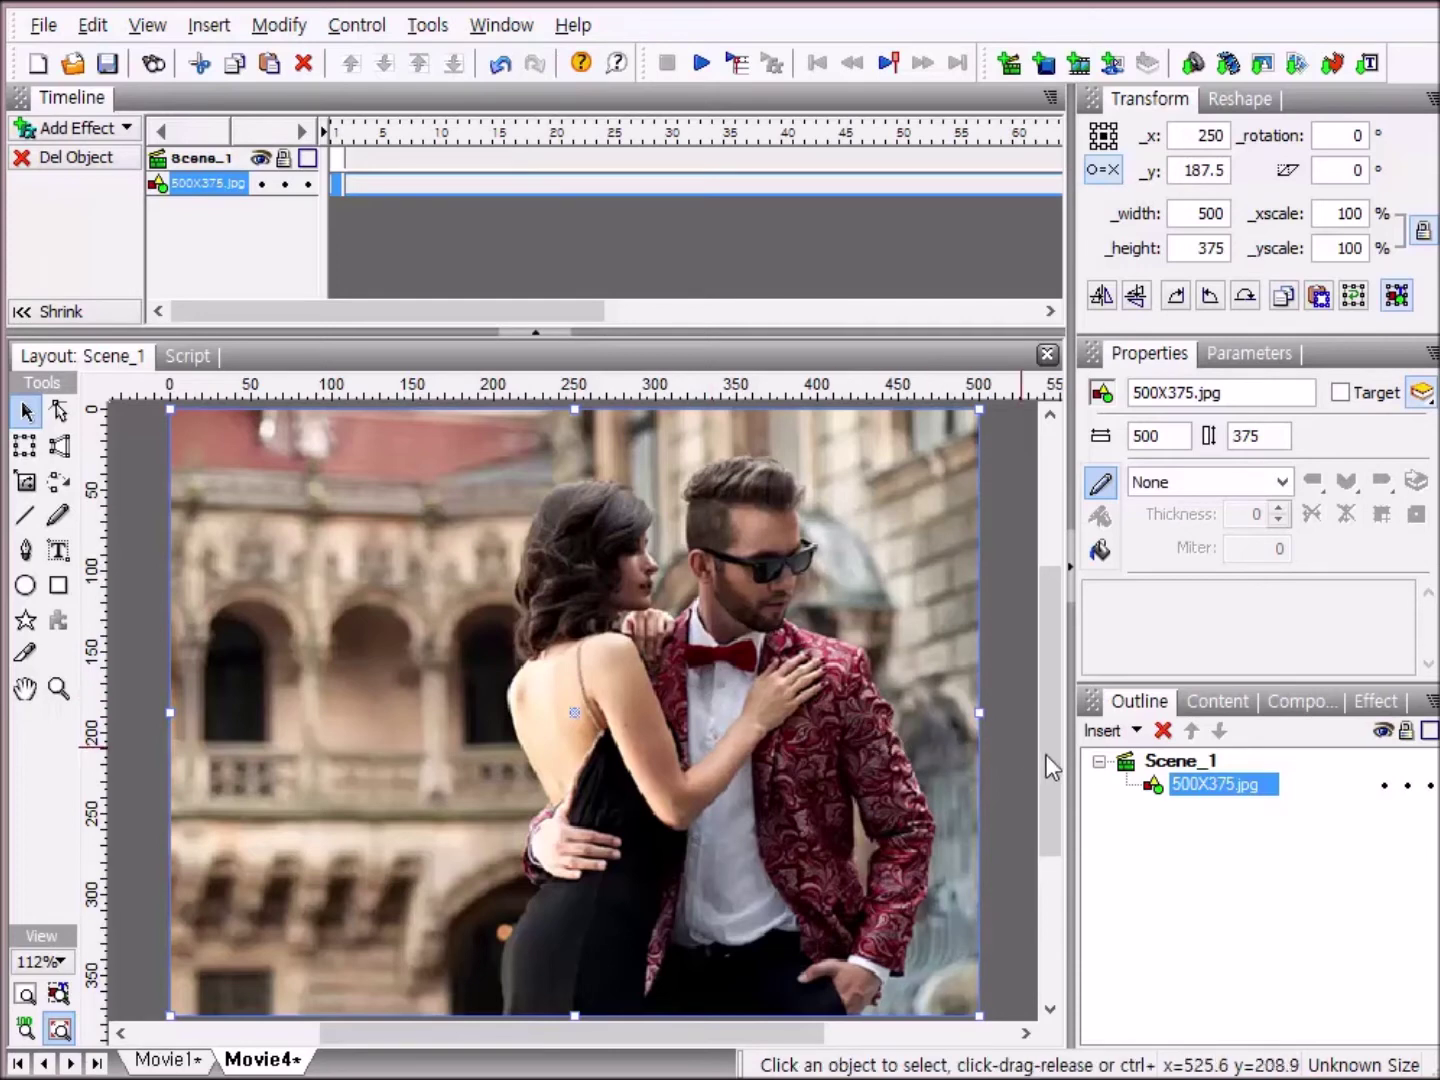
left_click(1164, 731)
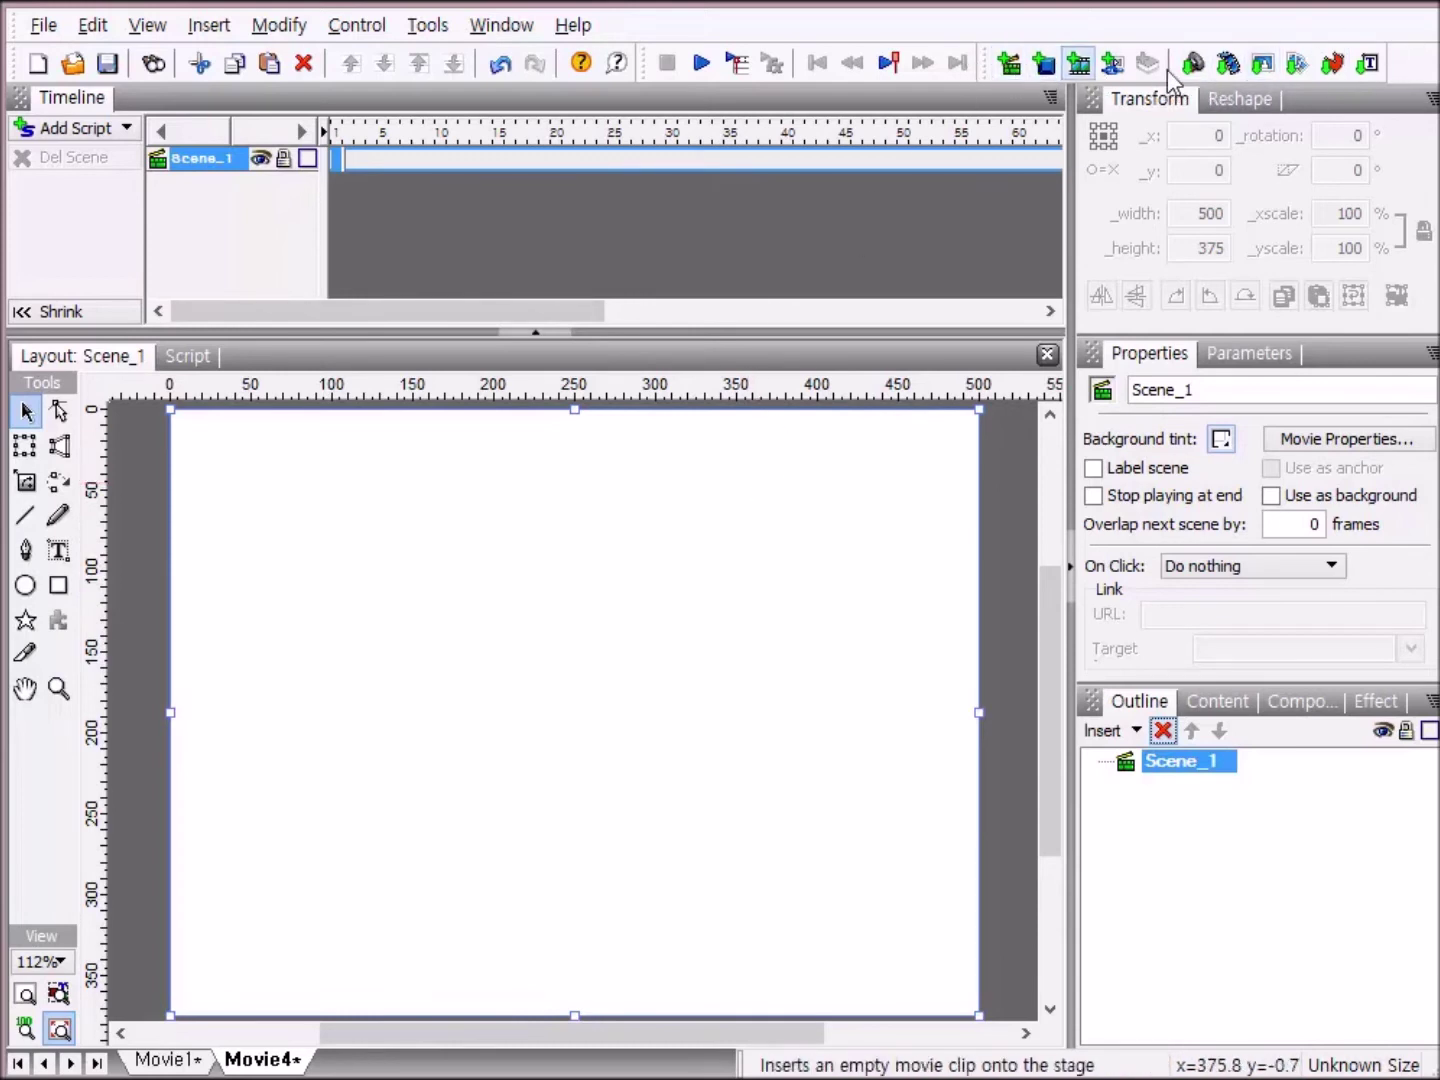
Step: Insert the image 1000X750.jpg into Scene_1 and set its width to 500 and height to 375
left_click(1262, 64)
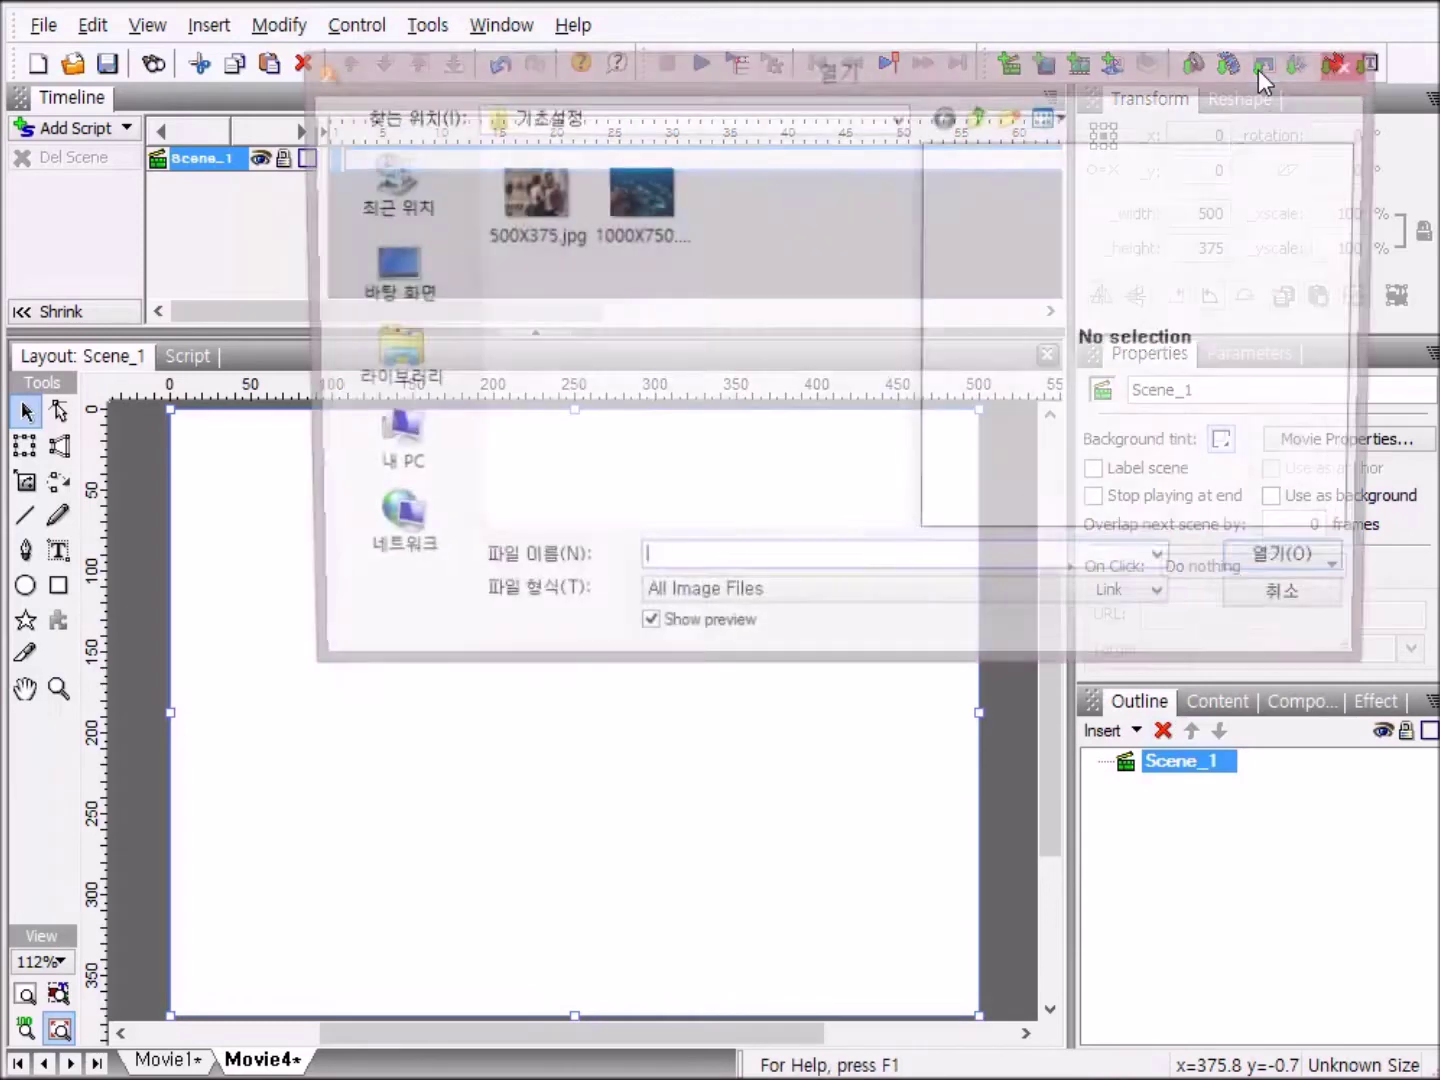
double_click(635, 204)
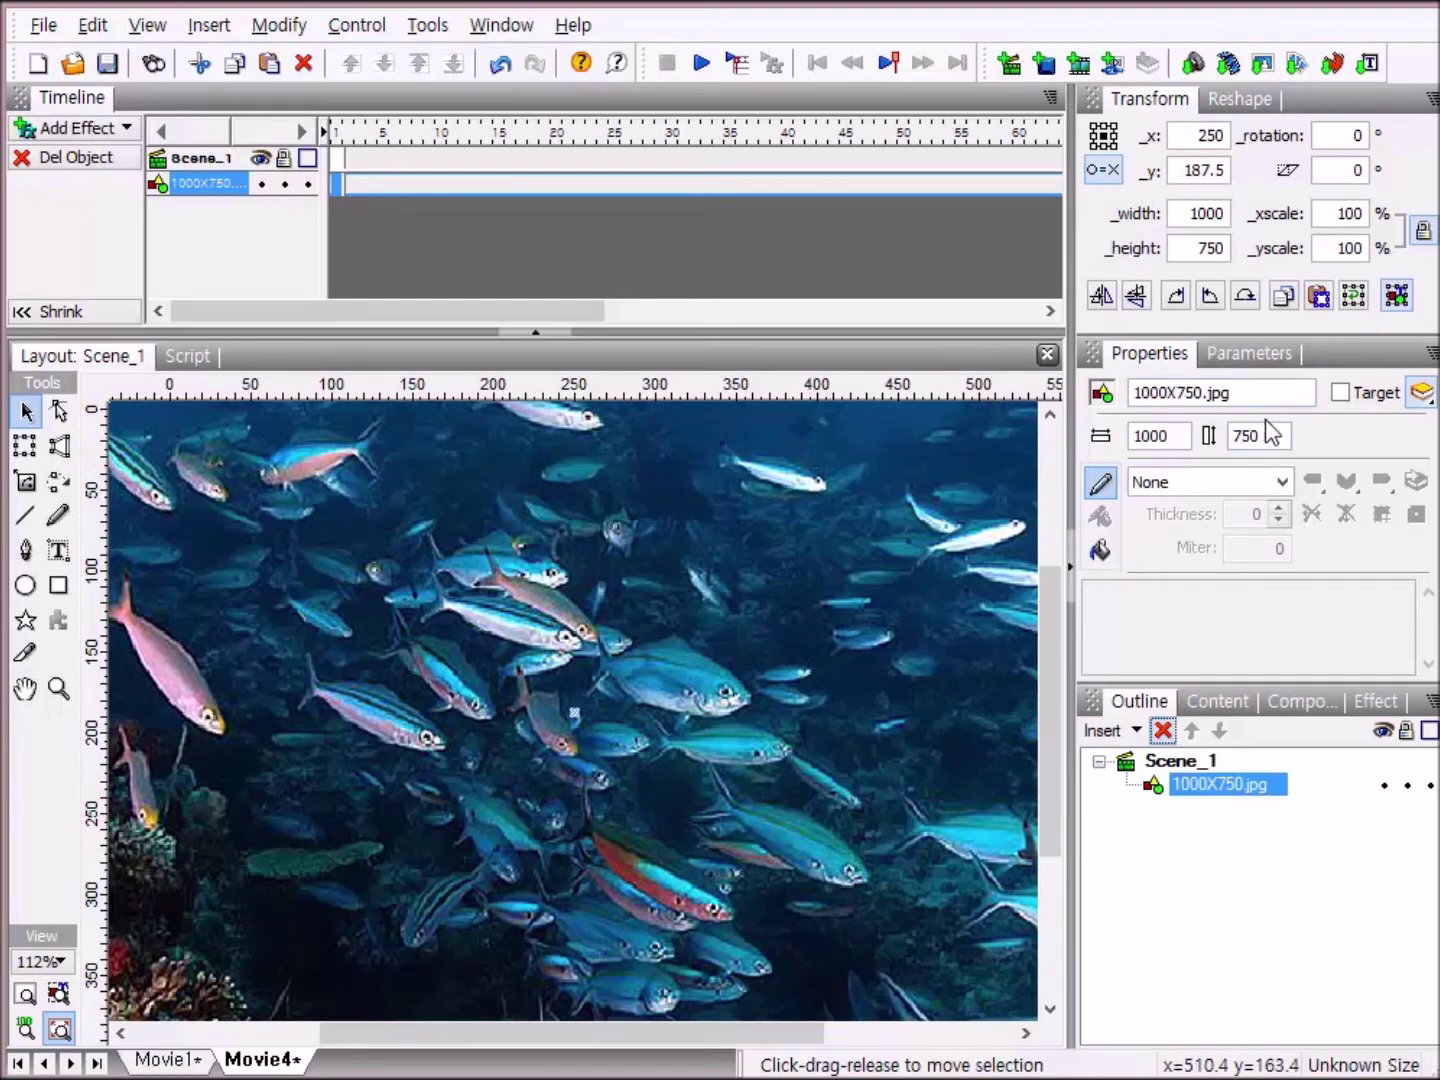
left_click(1179, 436)
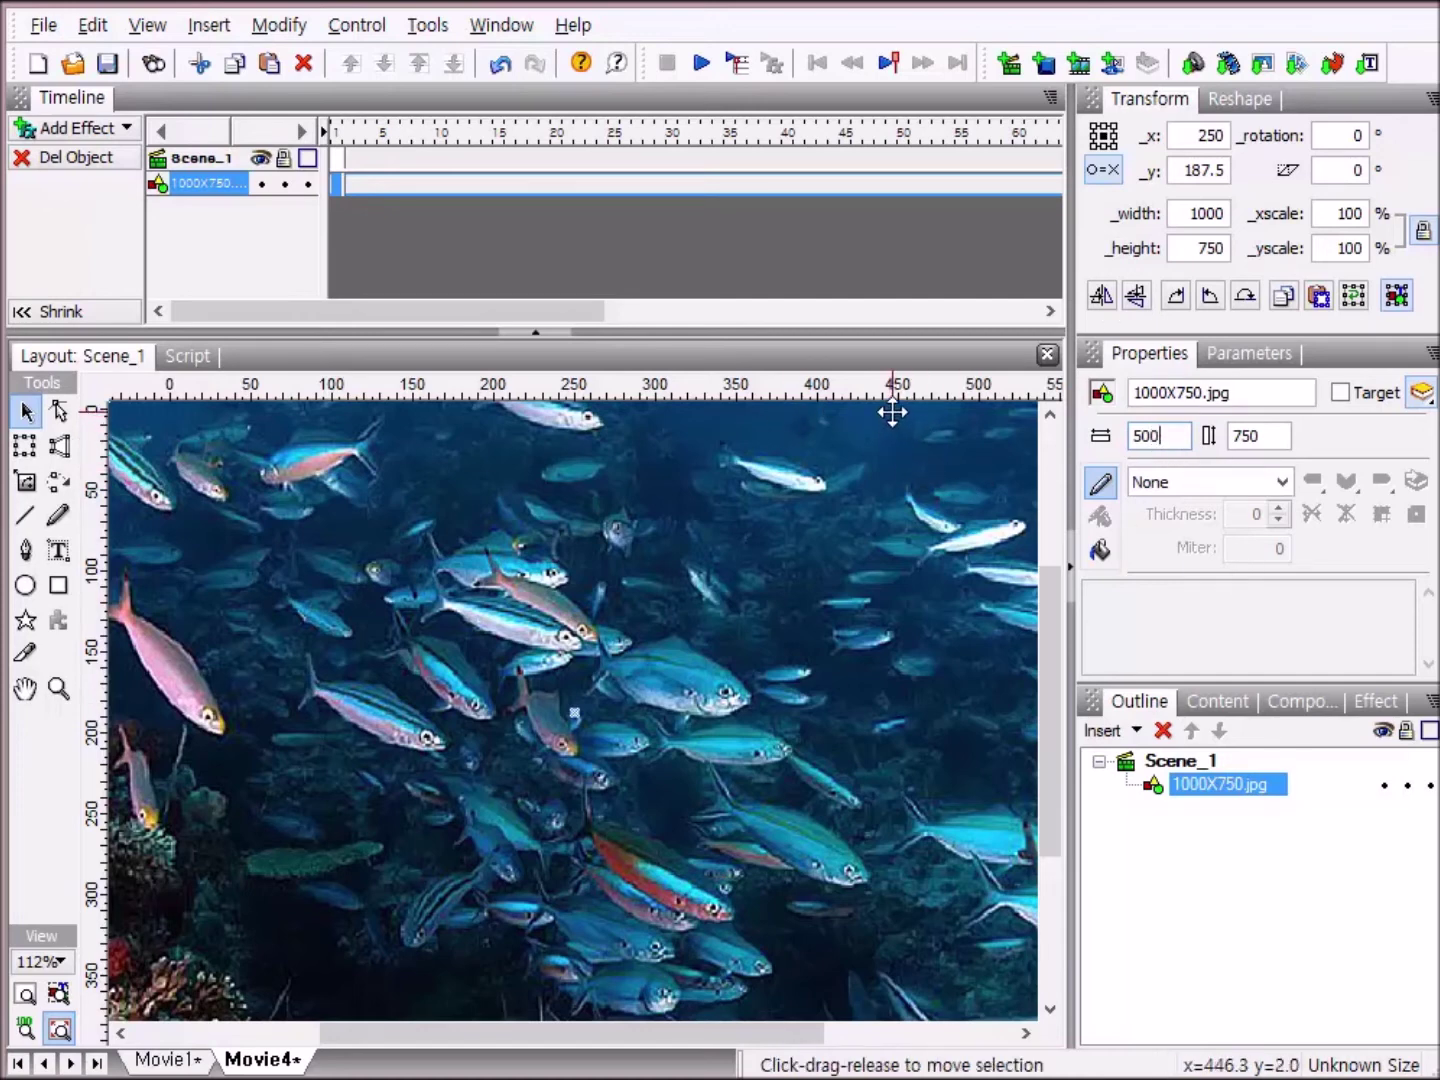
left_click(1262, 438)
key("Tab")
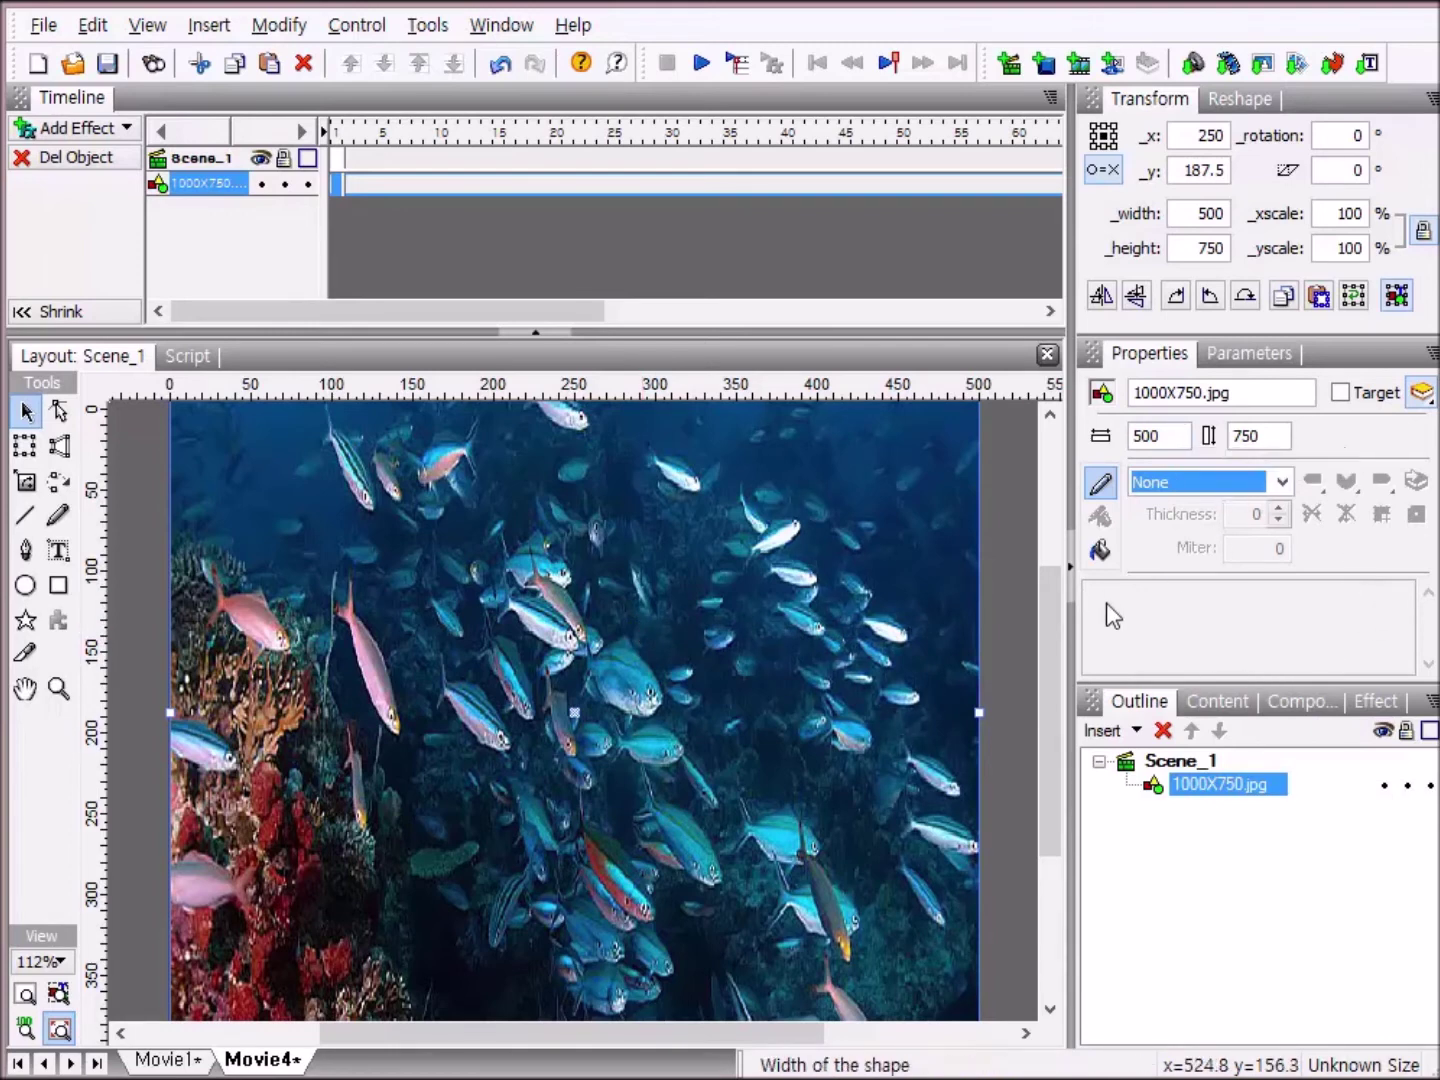
left_click(1263, 437)
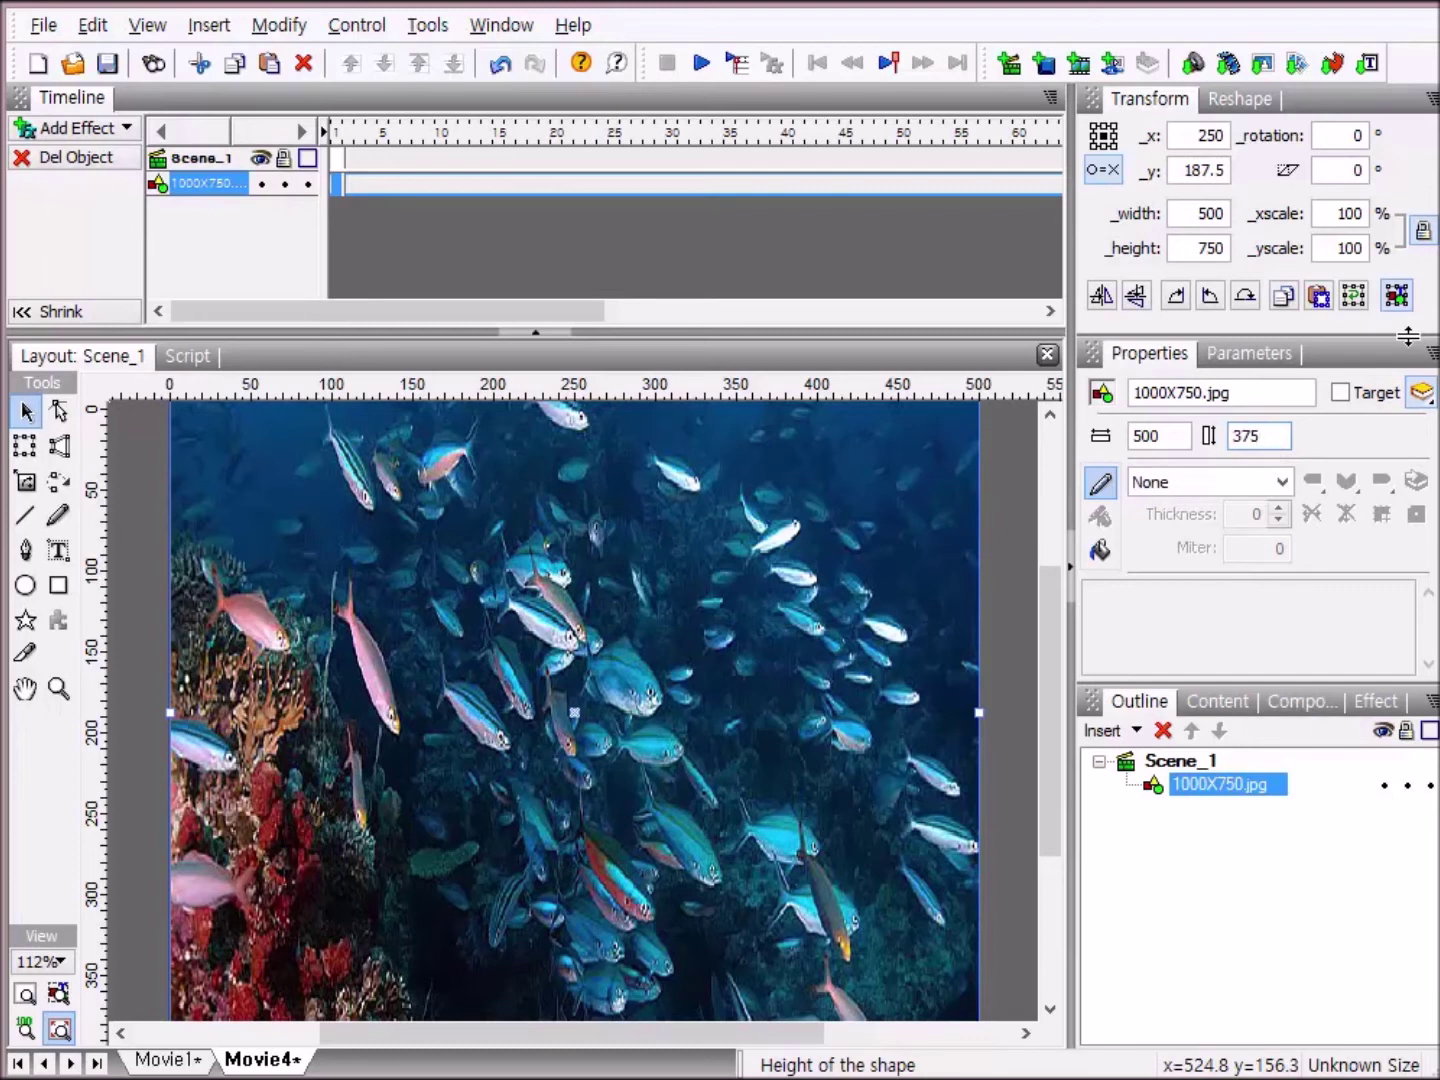
type("375")
key("Return")
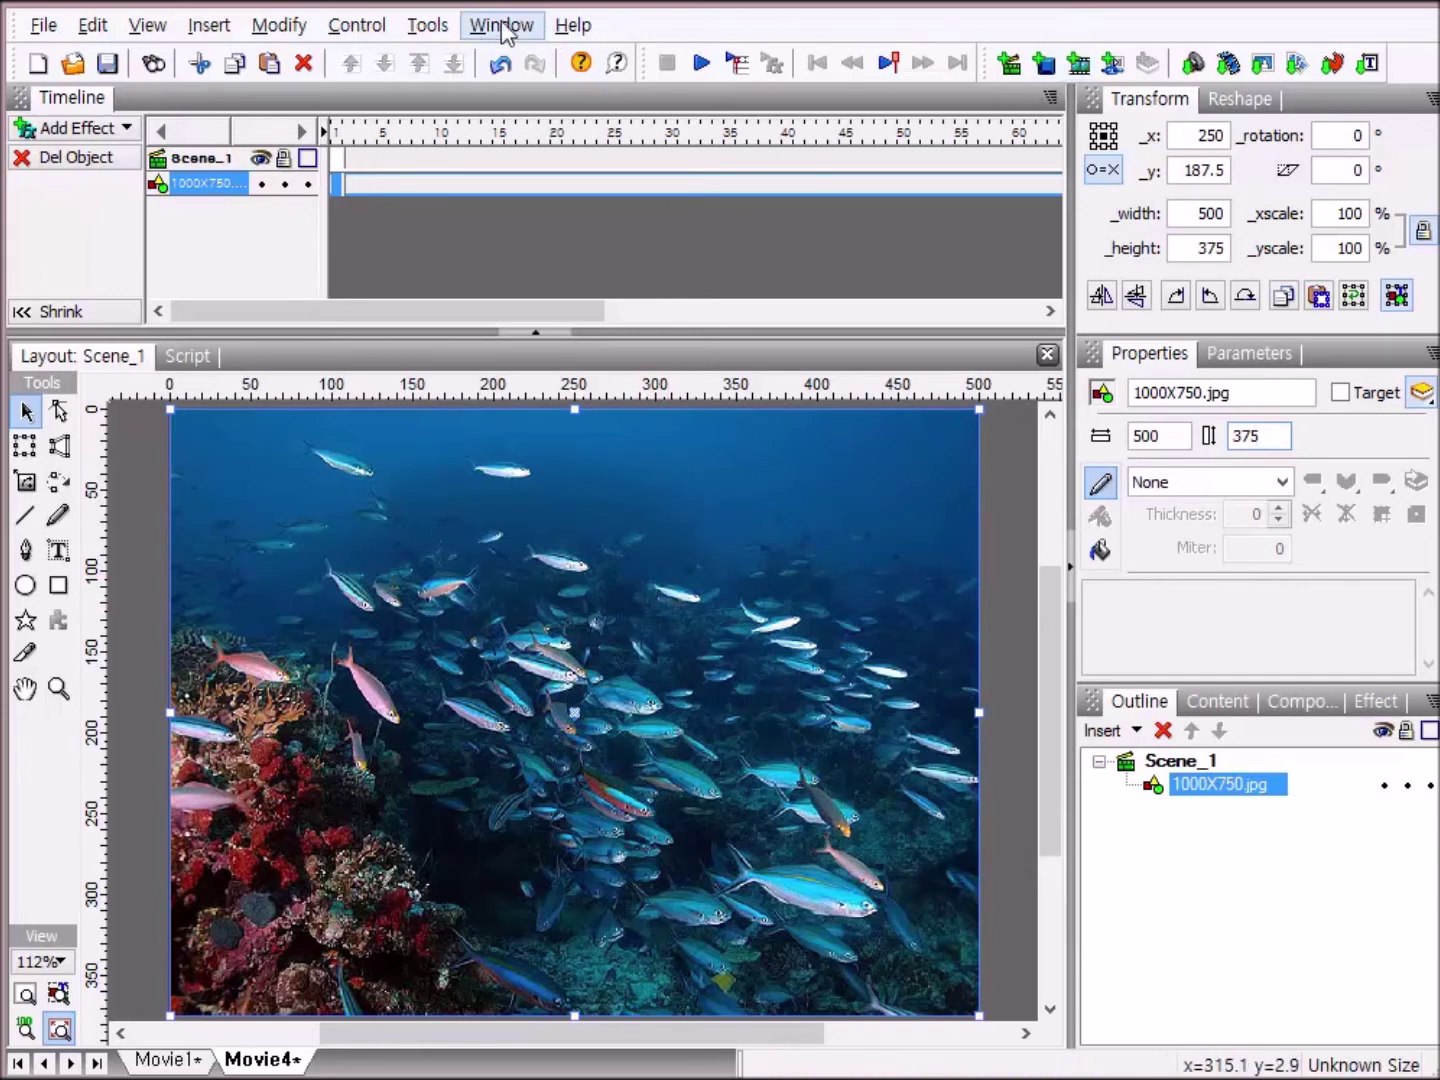
Step: Save the movie to the desktop (바탕 화면) as a SWiSH movie named 신세계
left_click(44, 30)
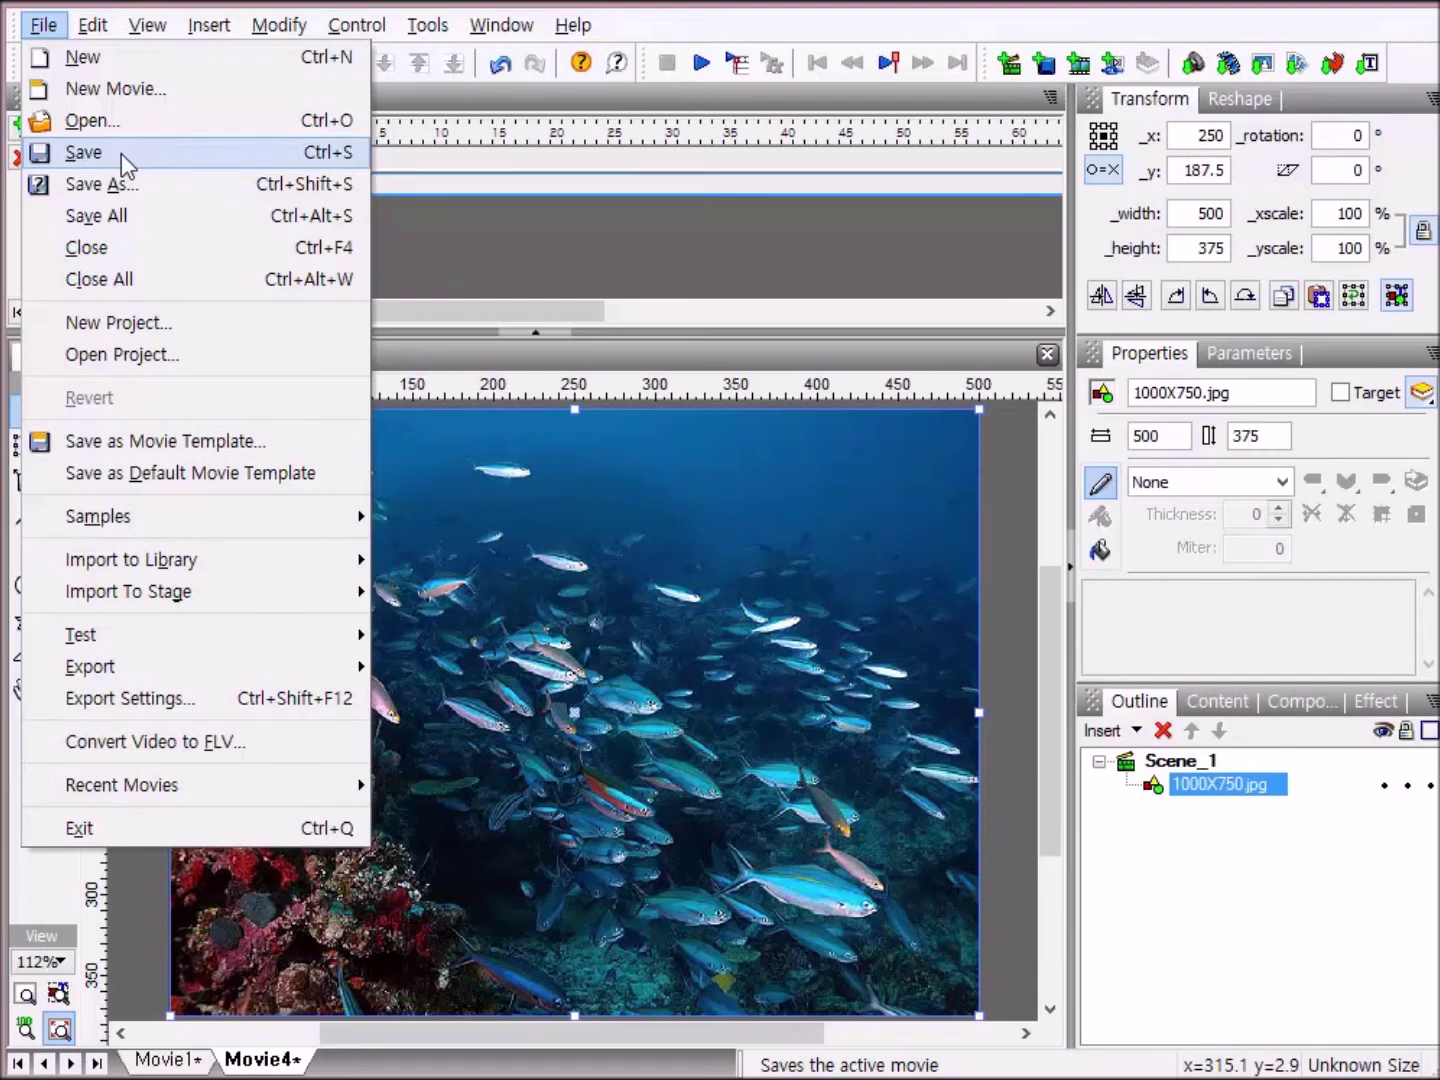
left_click(122, 153)
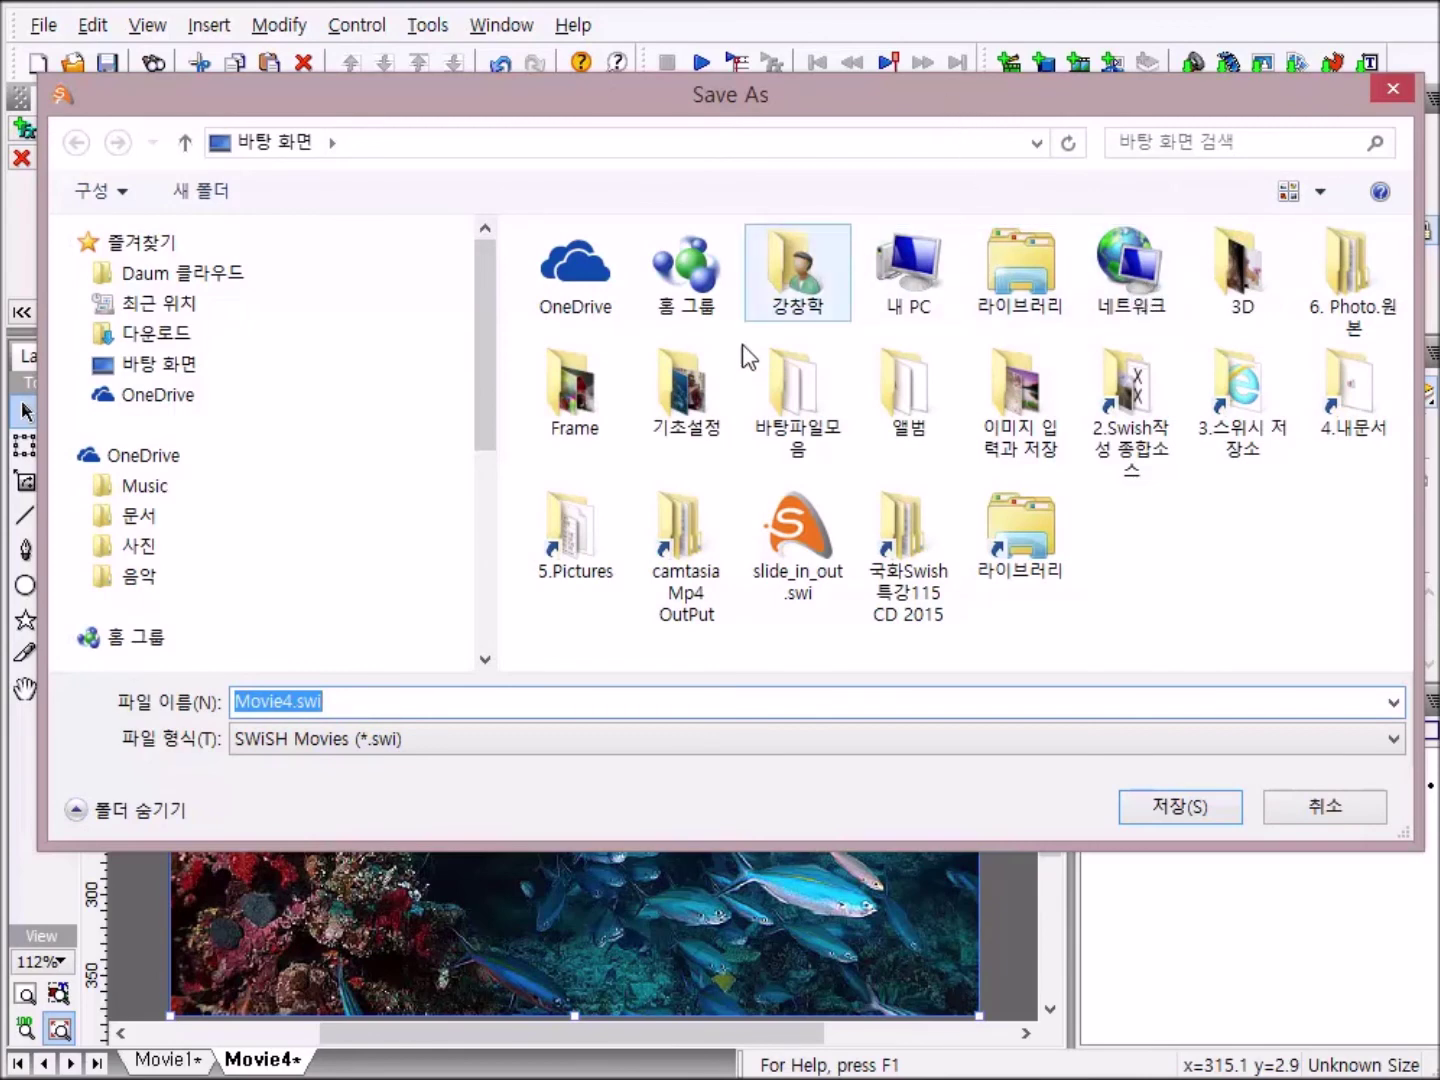
left_click(213, 373)
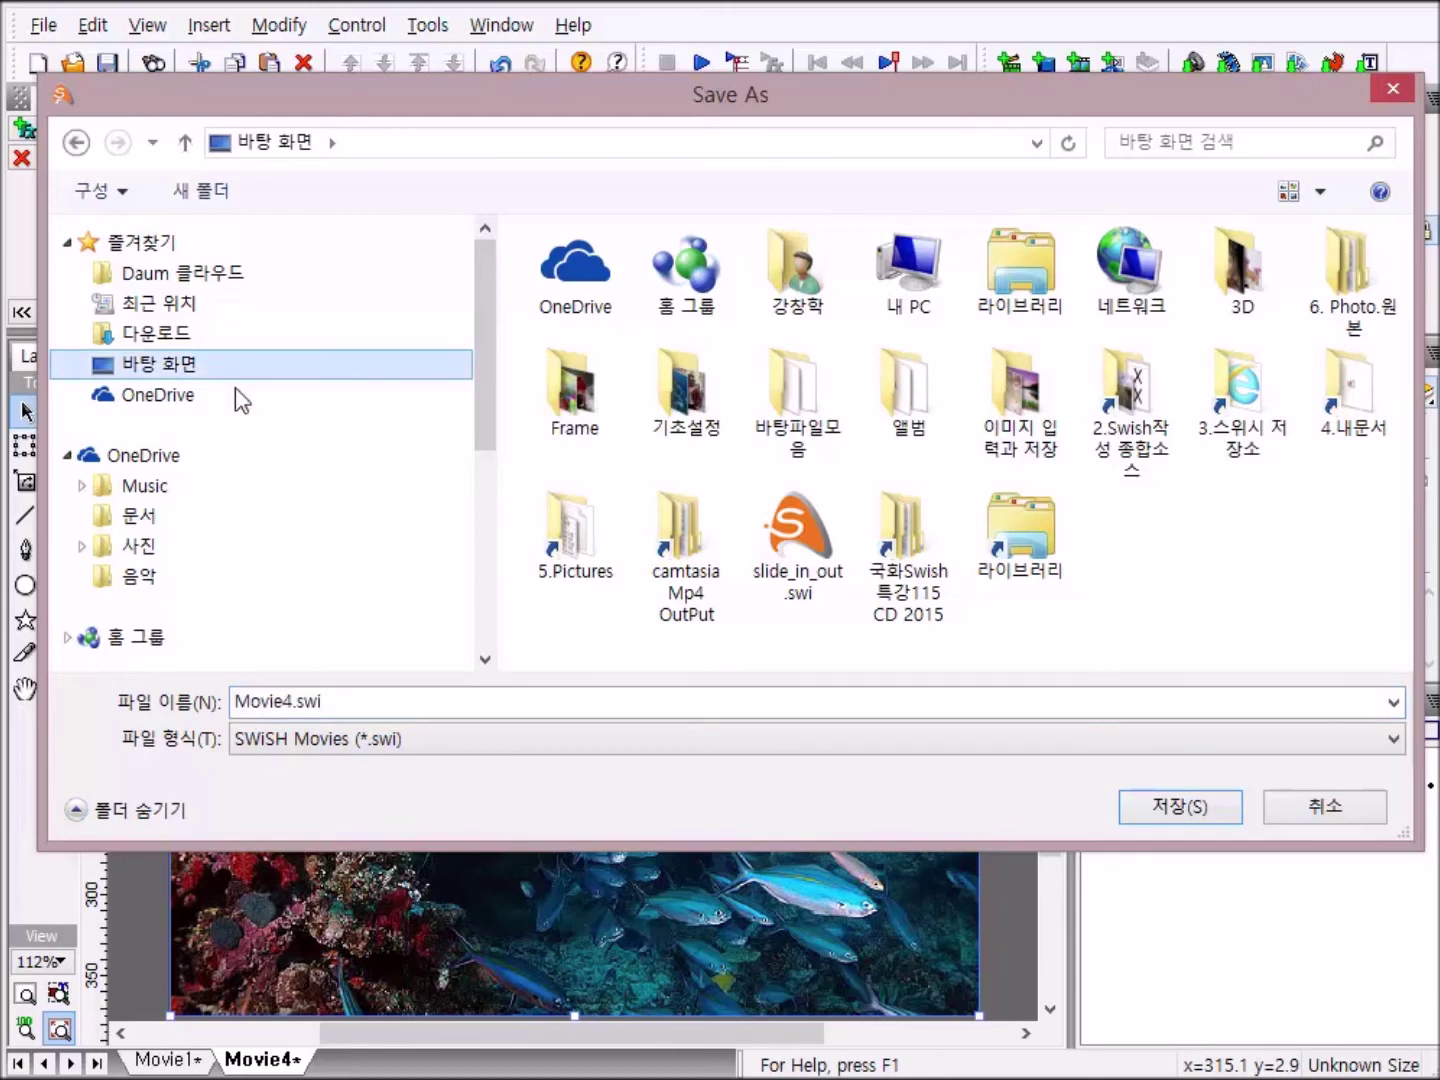
left_click(446, 700)
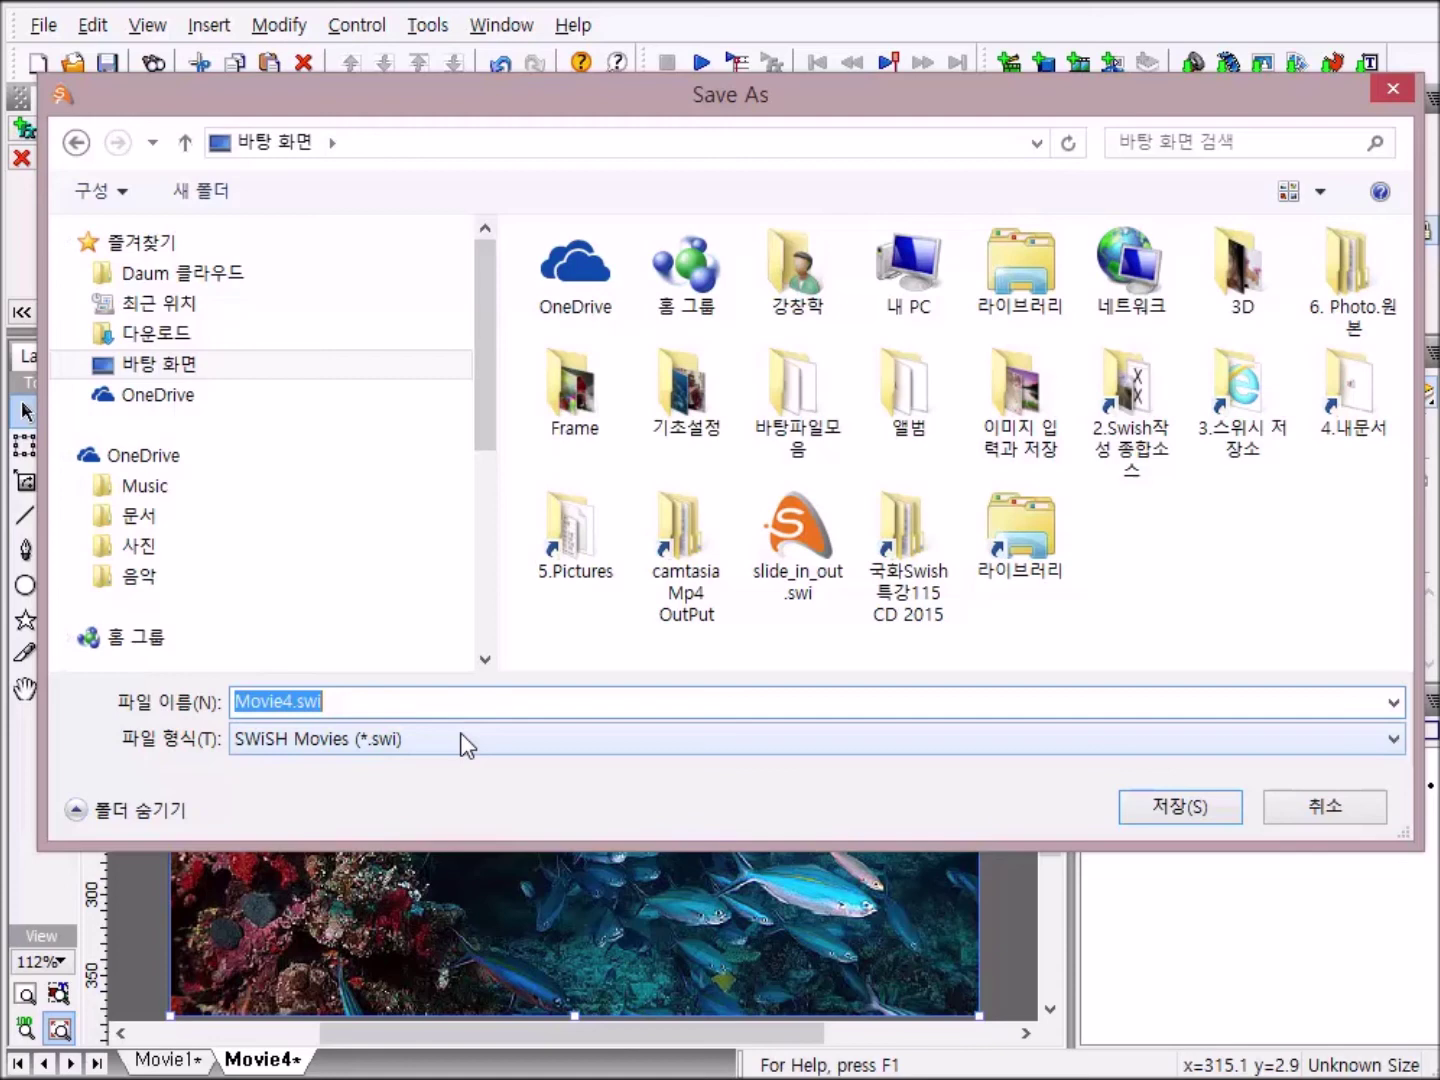
type("t")
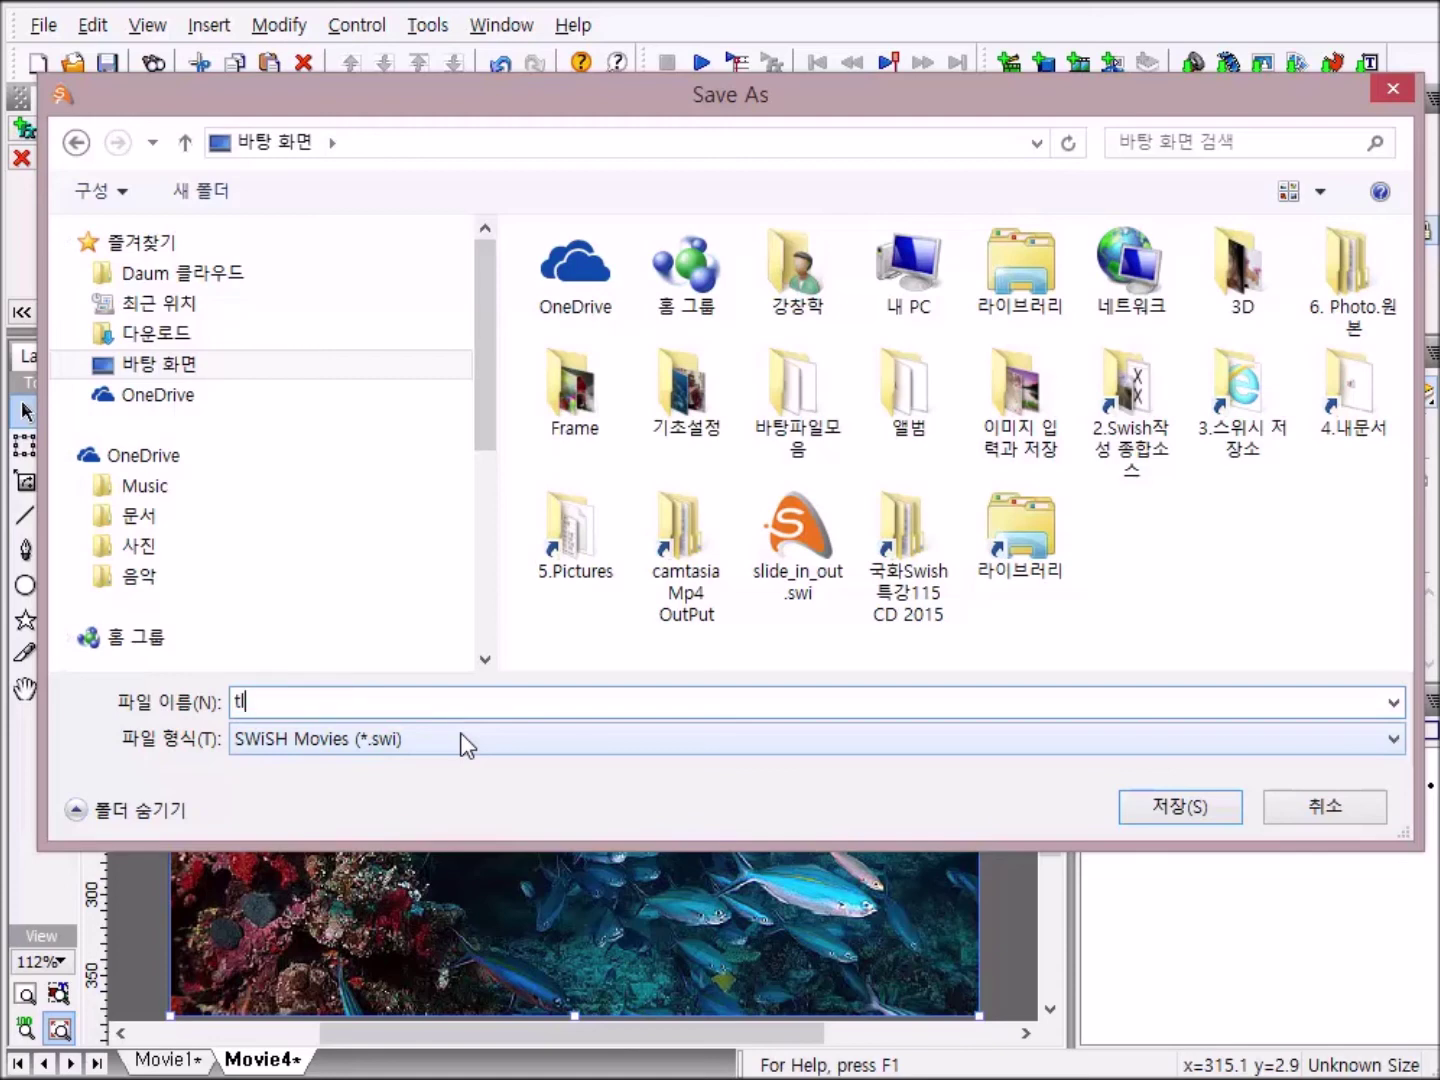
key("BackSpace")
key("BackSpace")
type("신세계")
left_click(461, 700)
left_click(1206, 805)
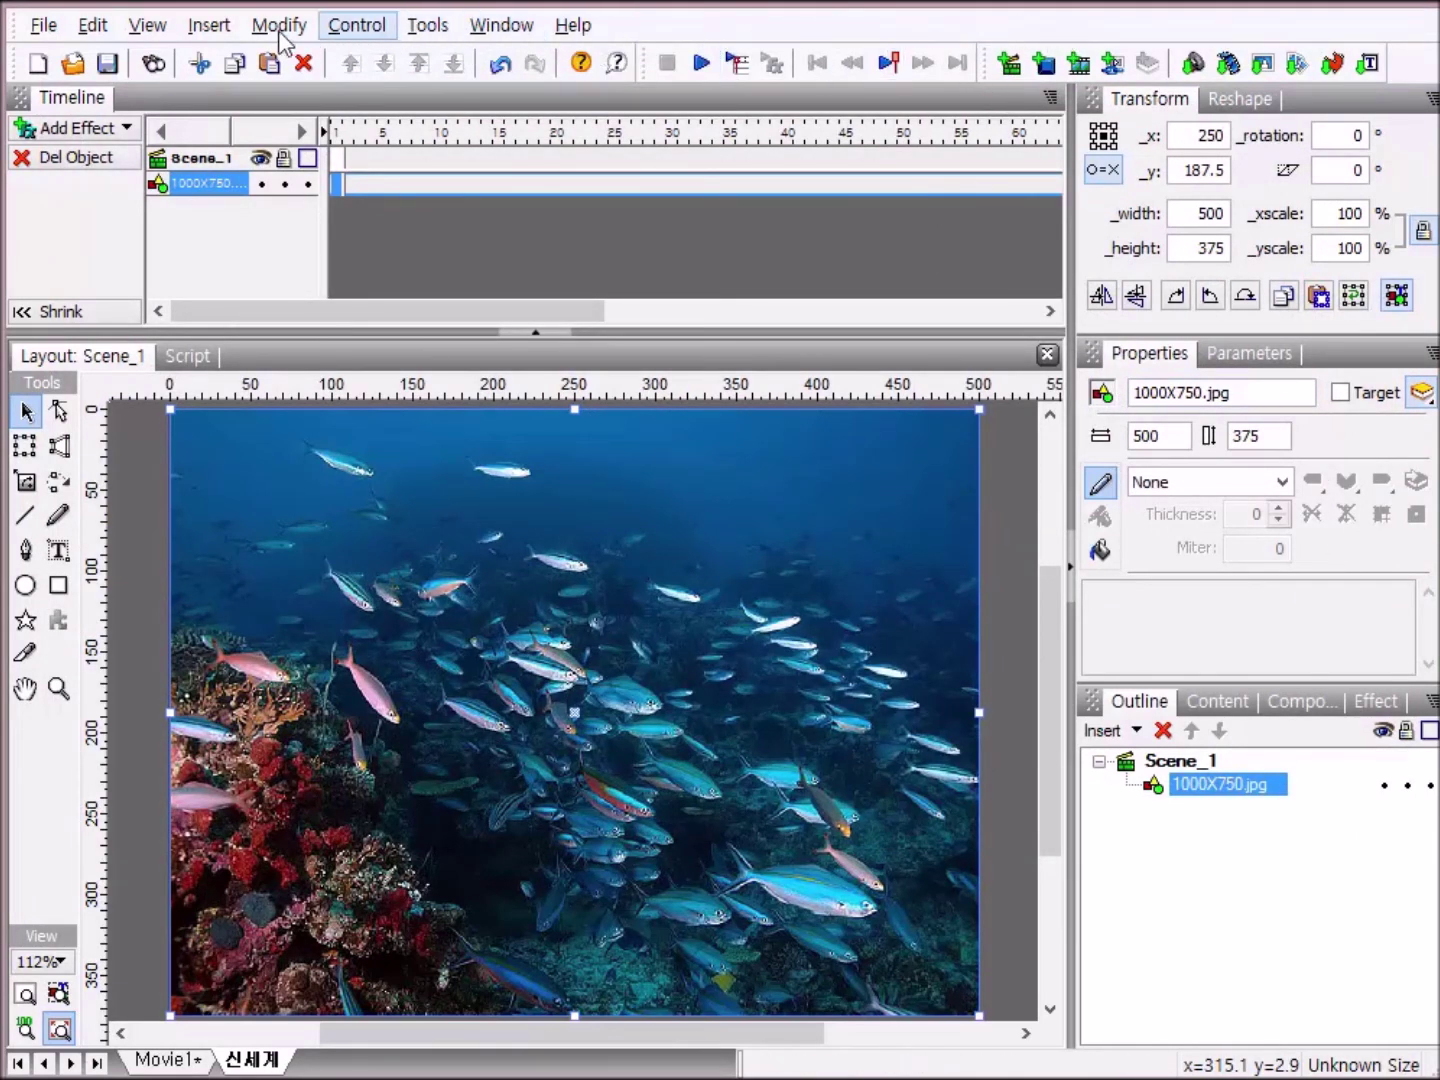
Step: Export the movie to the desktop (바탕 화면) as the SWF file 신세계.swf
left_click(44, 28)
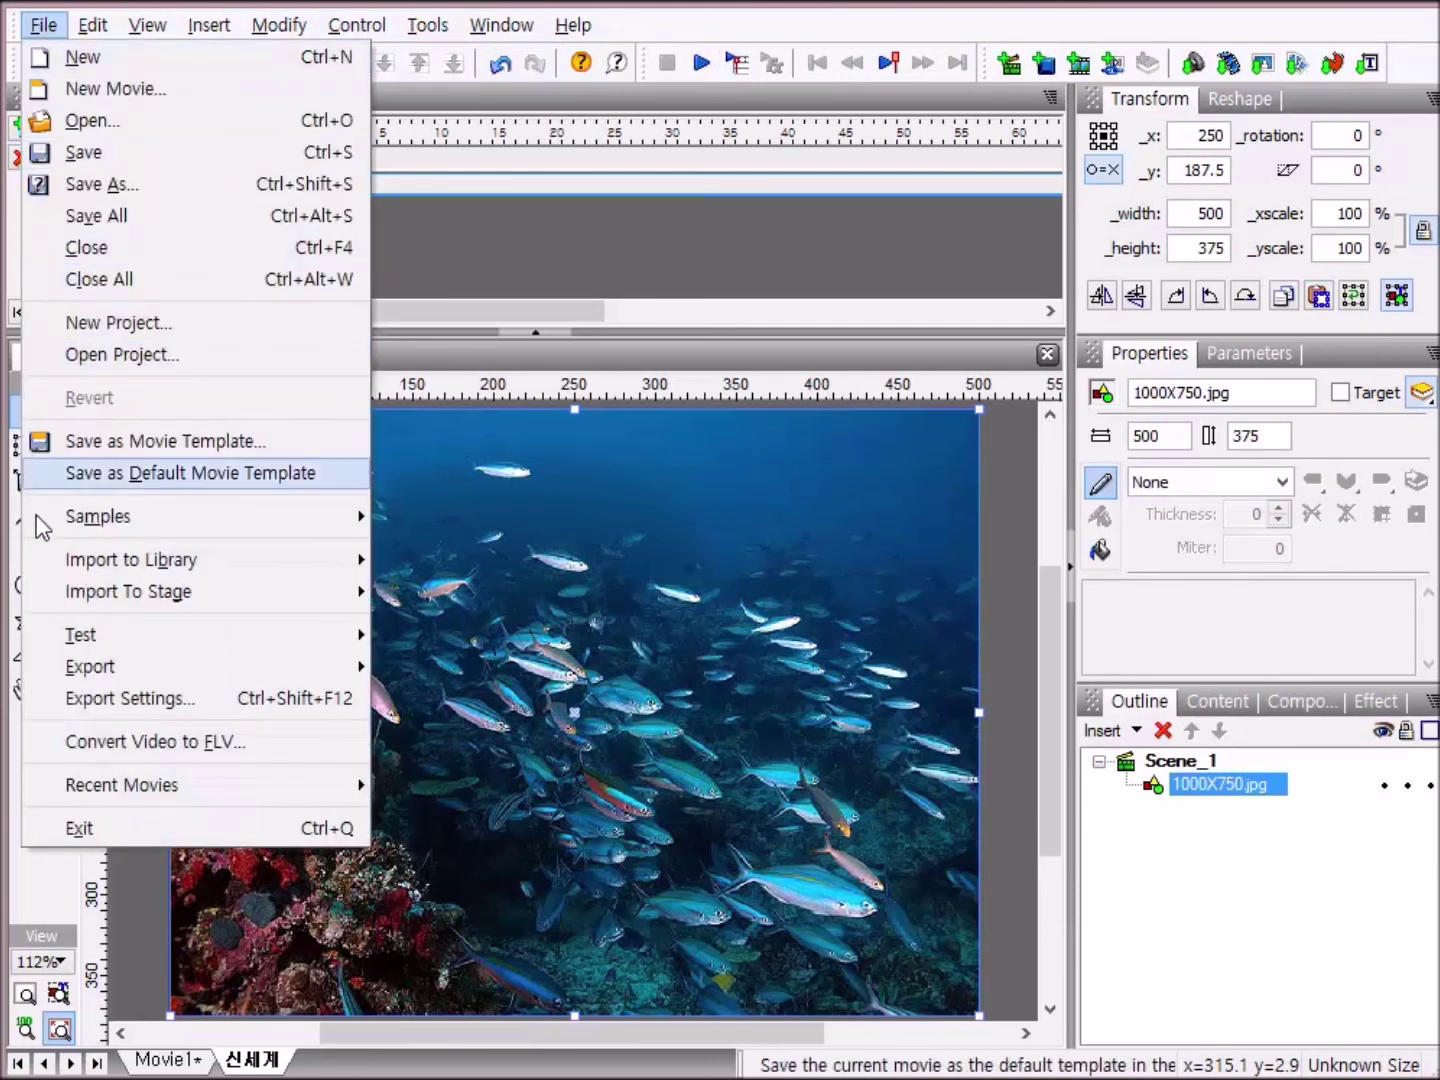
mouse_move(88, 672)
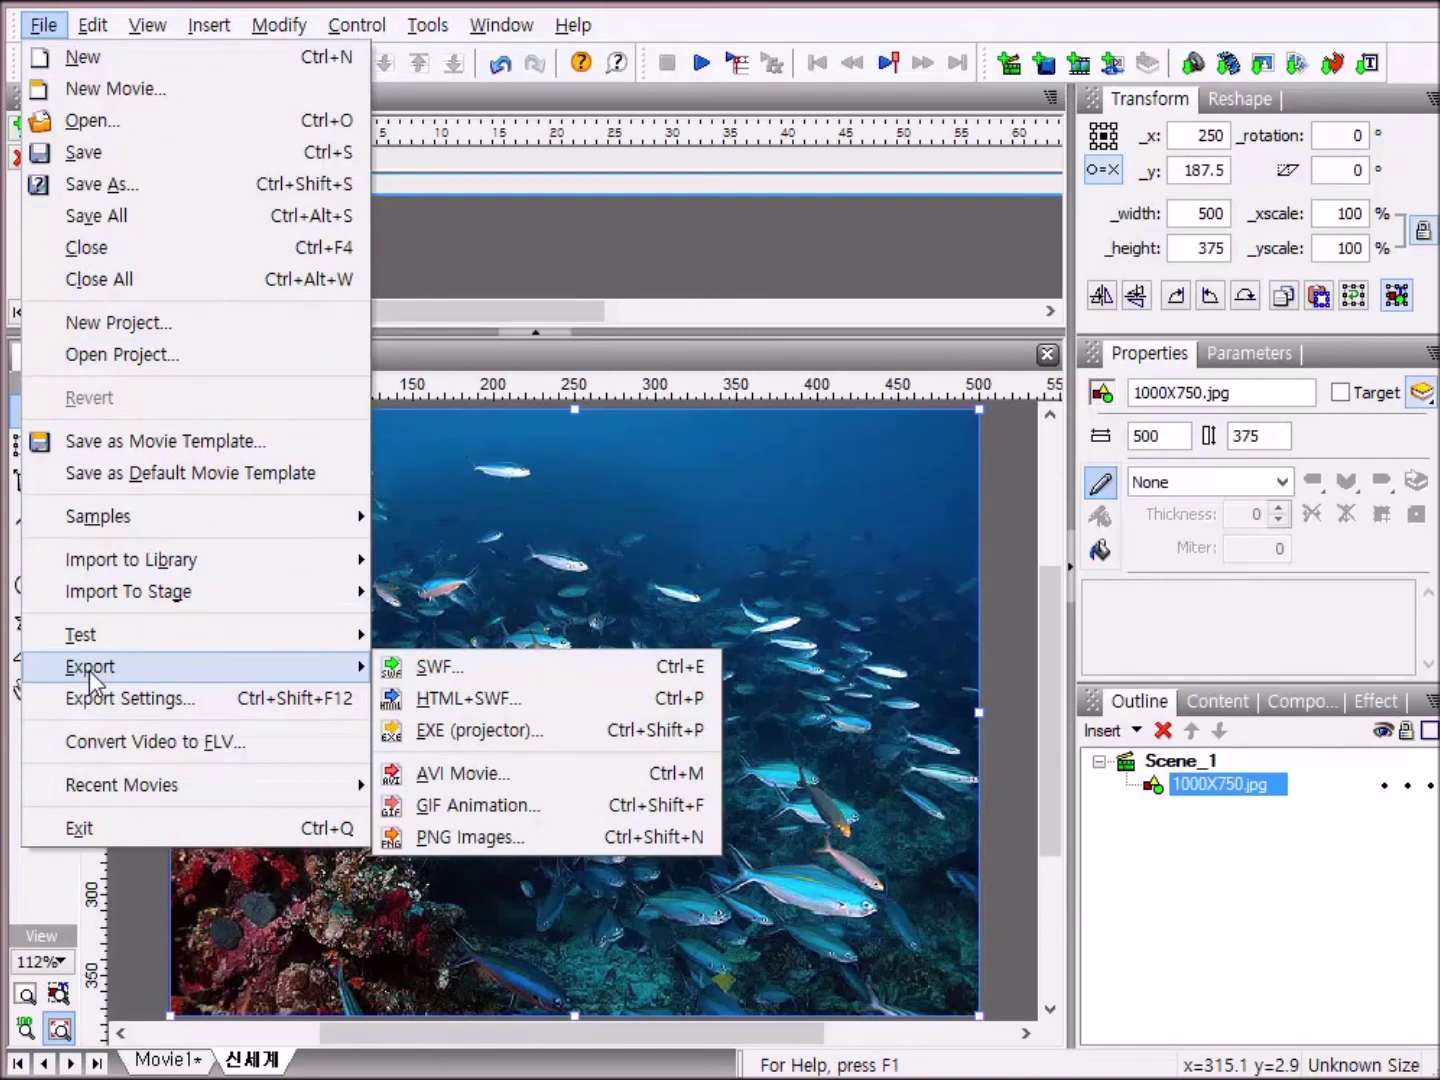
left_click(463, 667)
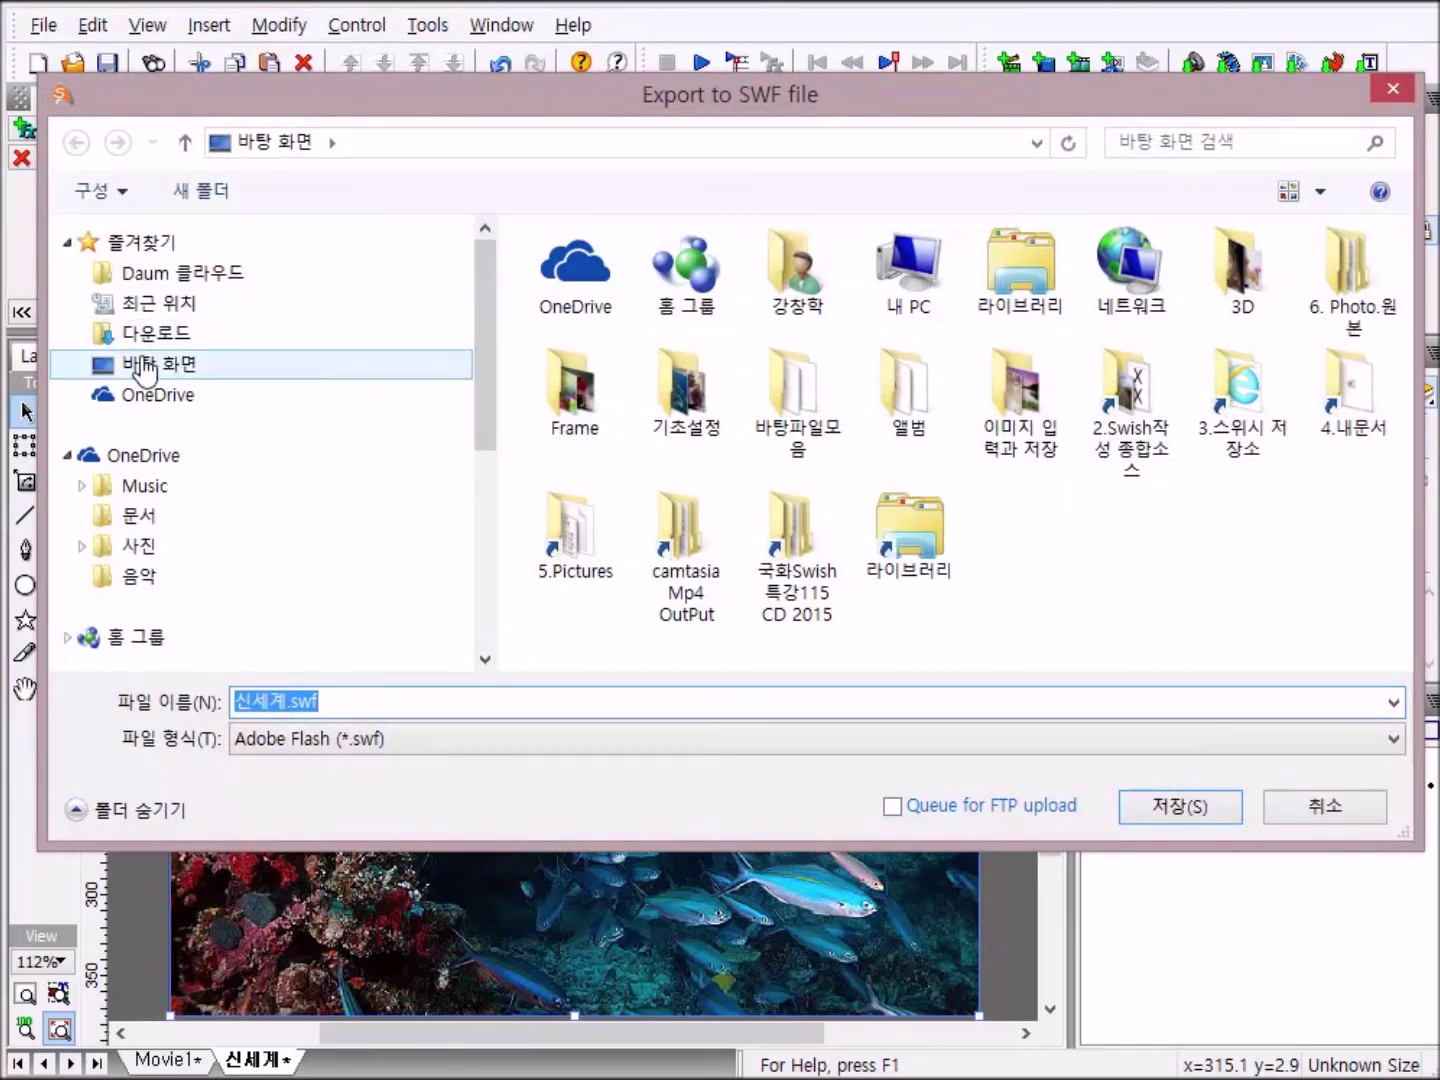
left_click(250, 368)
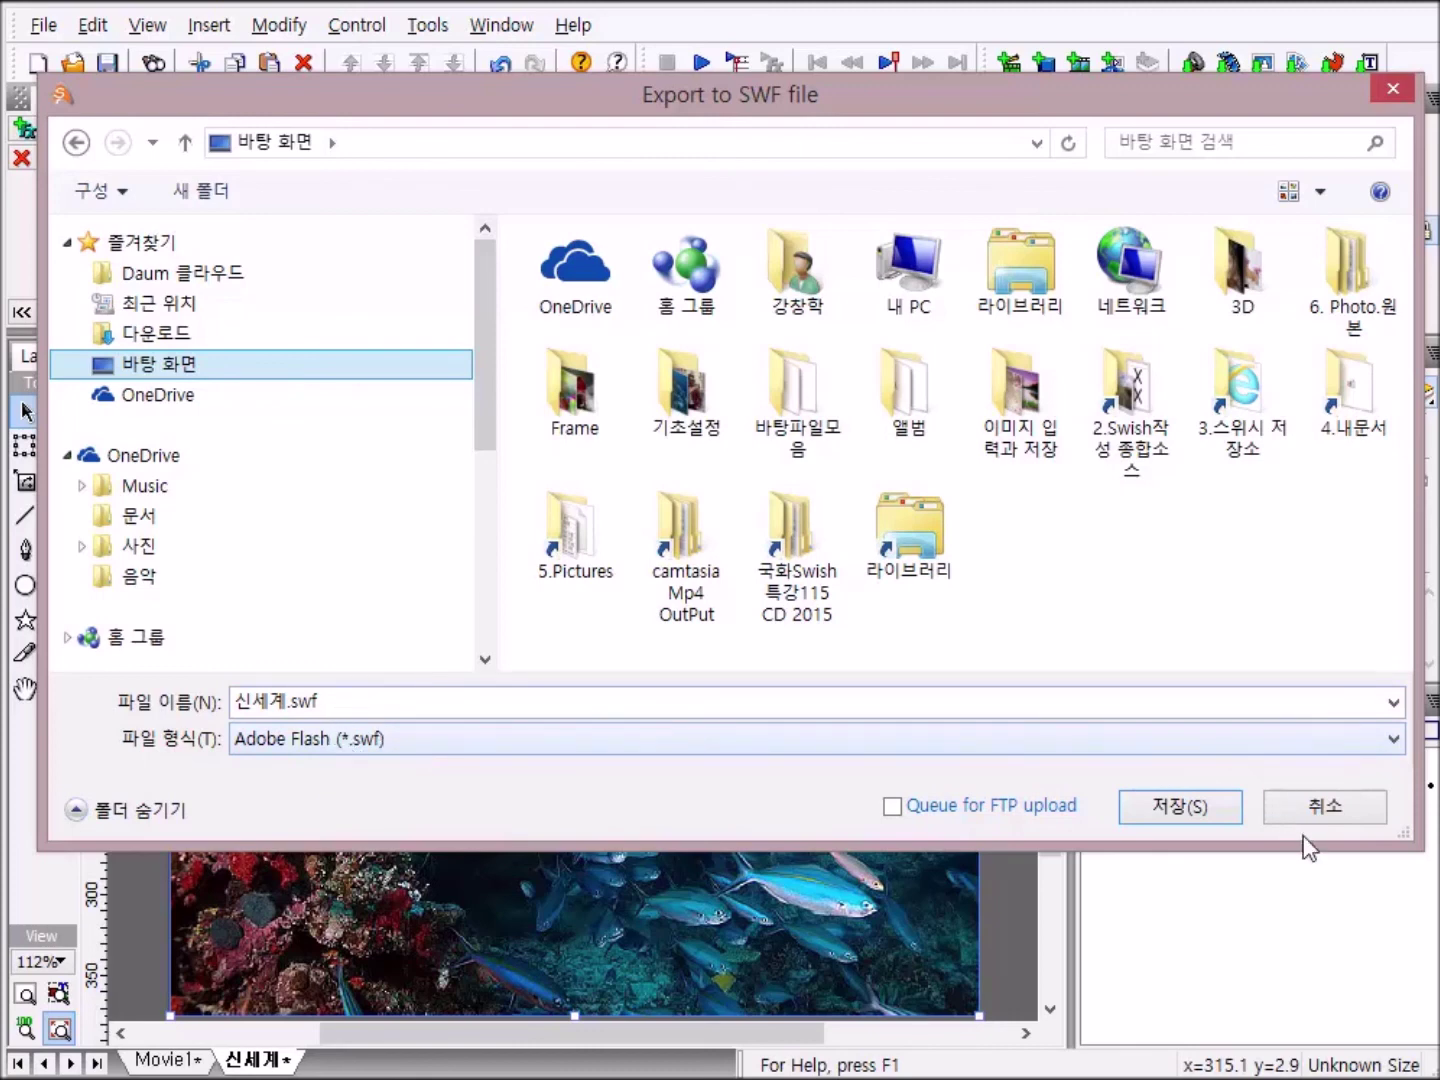
left_click(1183, 808)
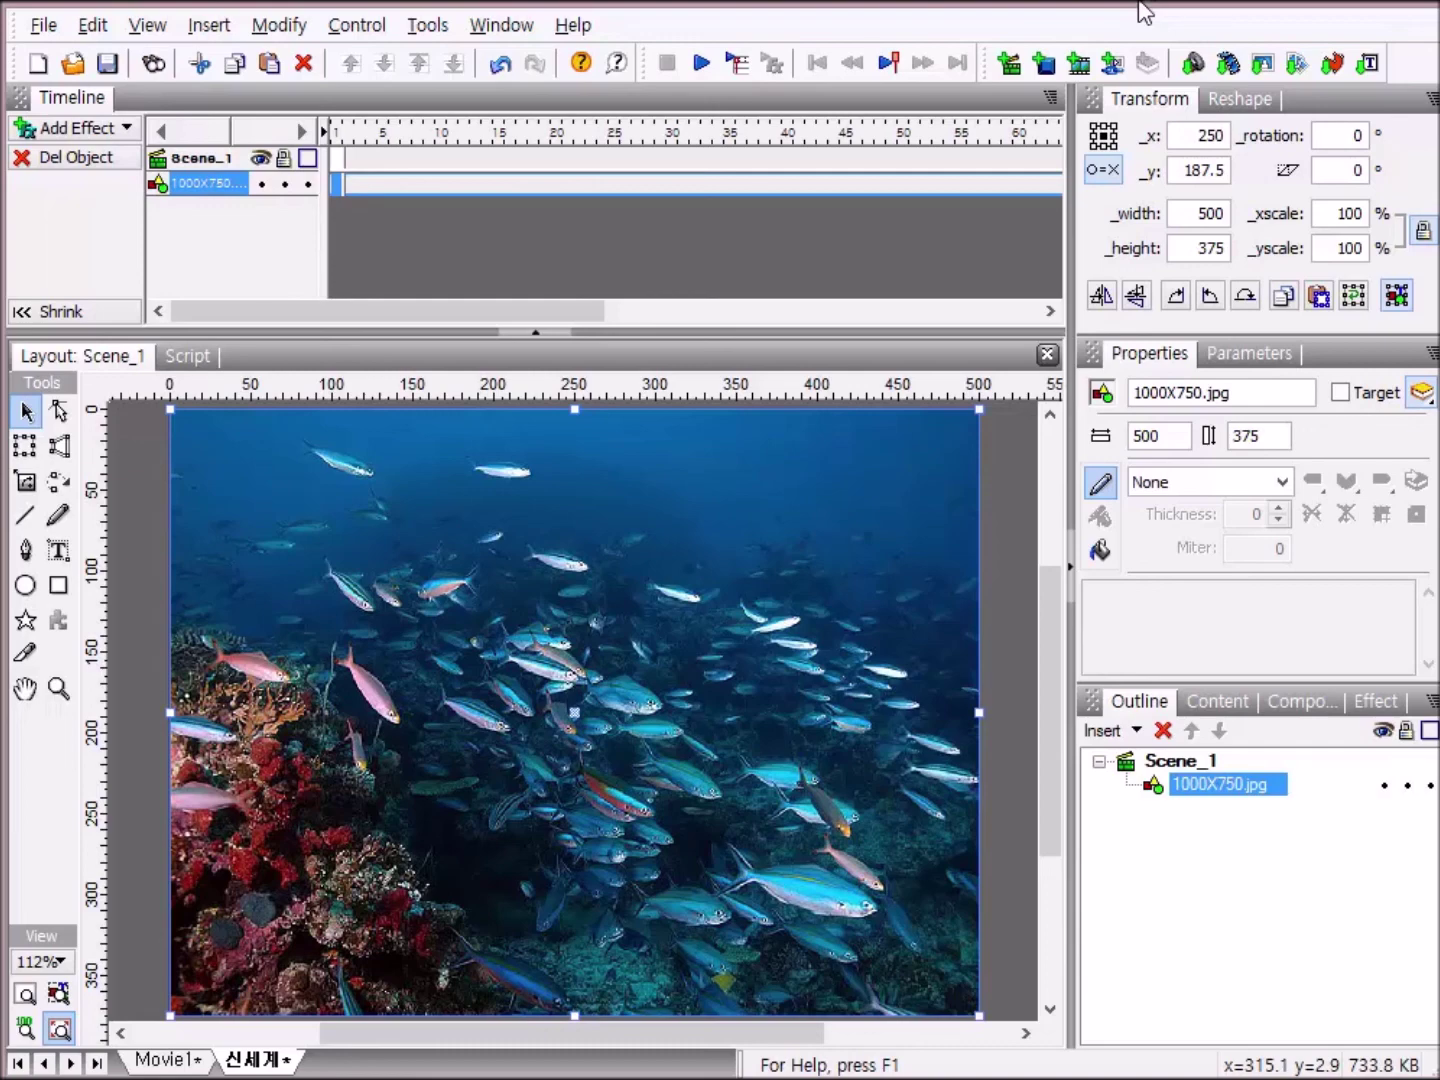
Step: Switch to the Windows desktop and open the saved movie file 신세계.swi
left_click(1330, 5)
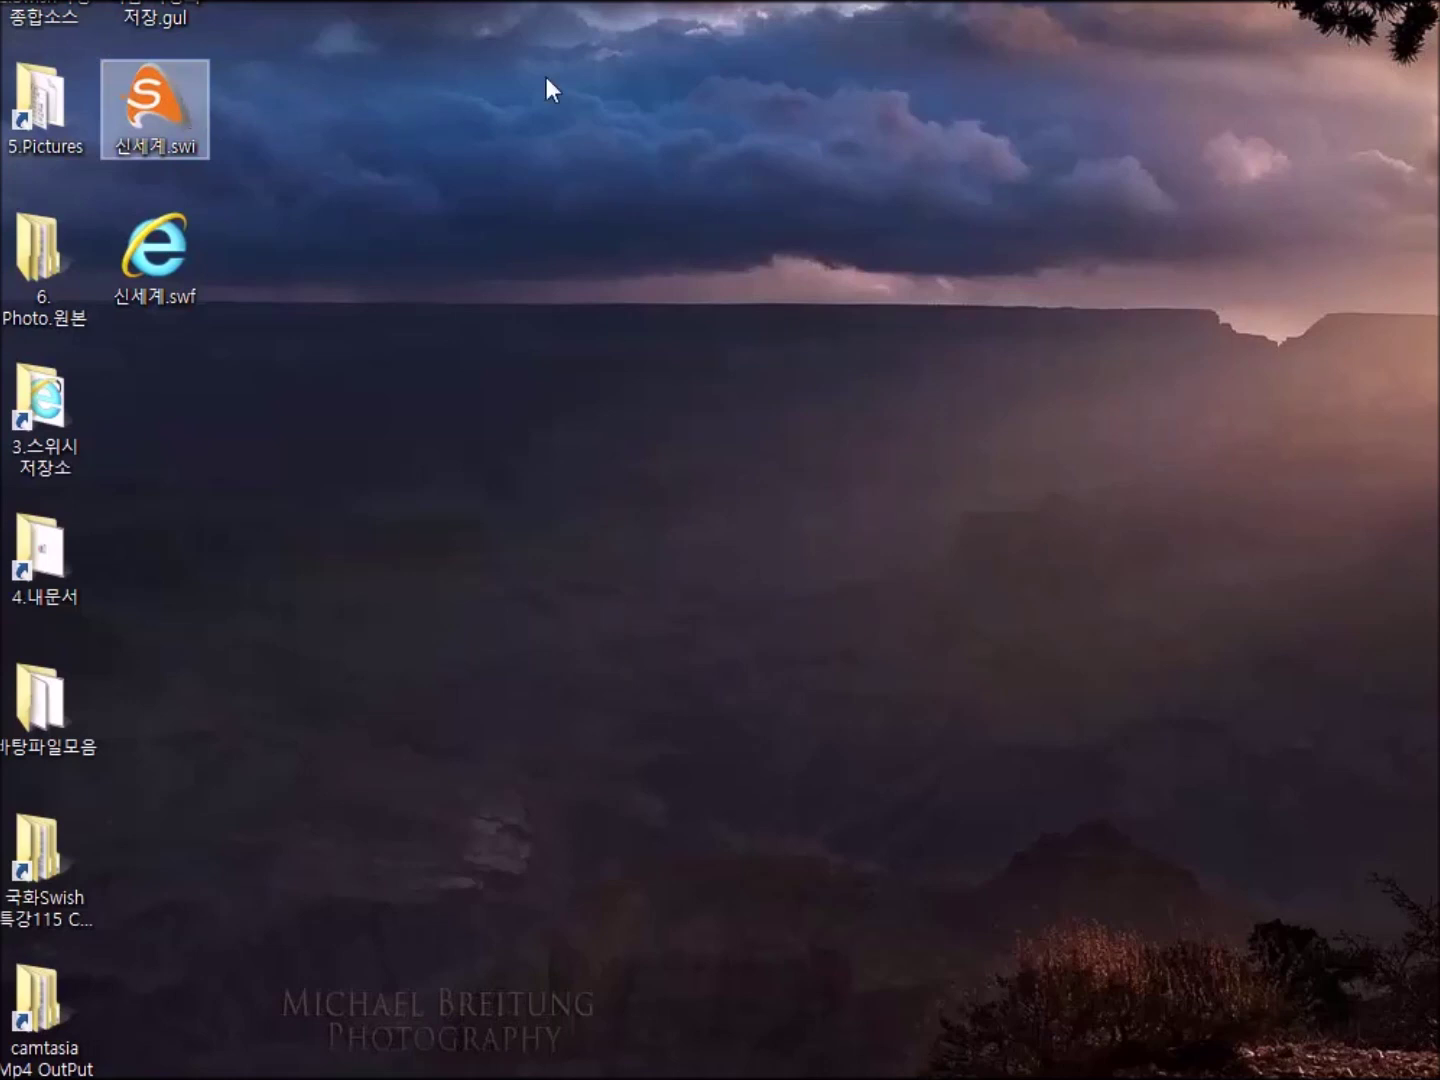
double_click(176, 103)
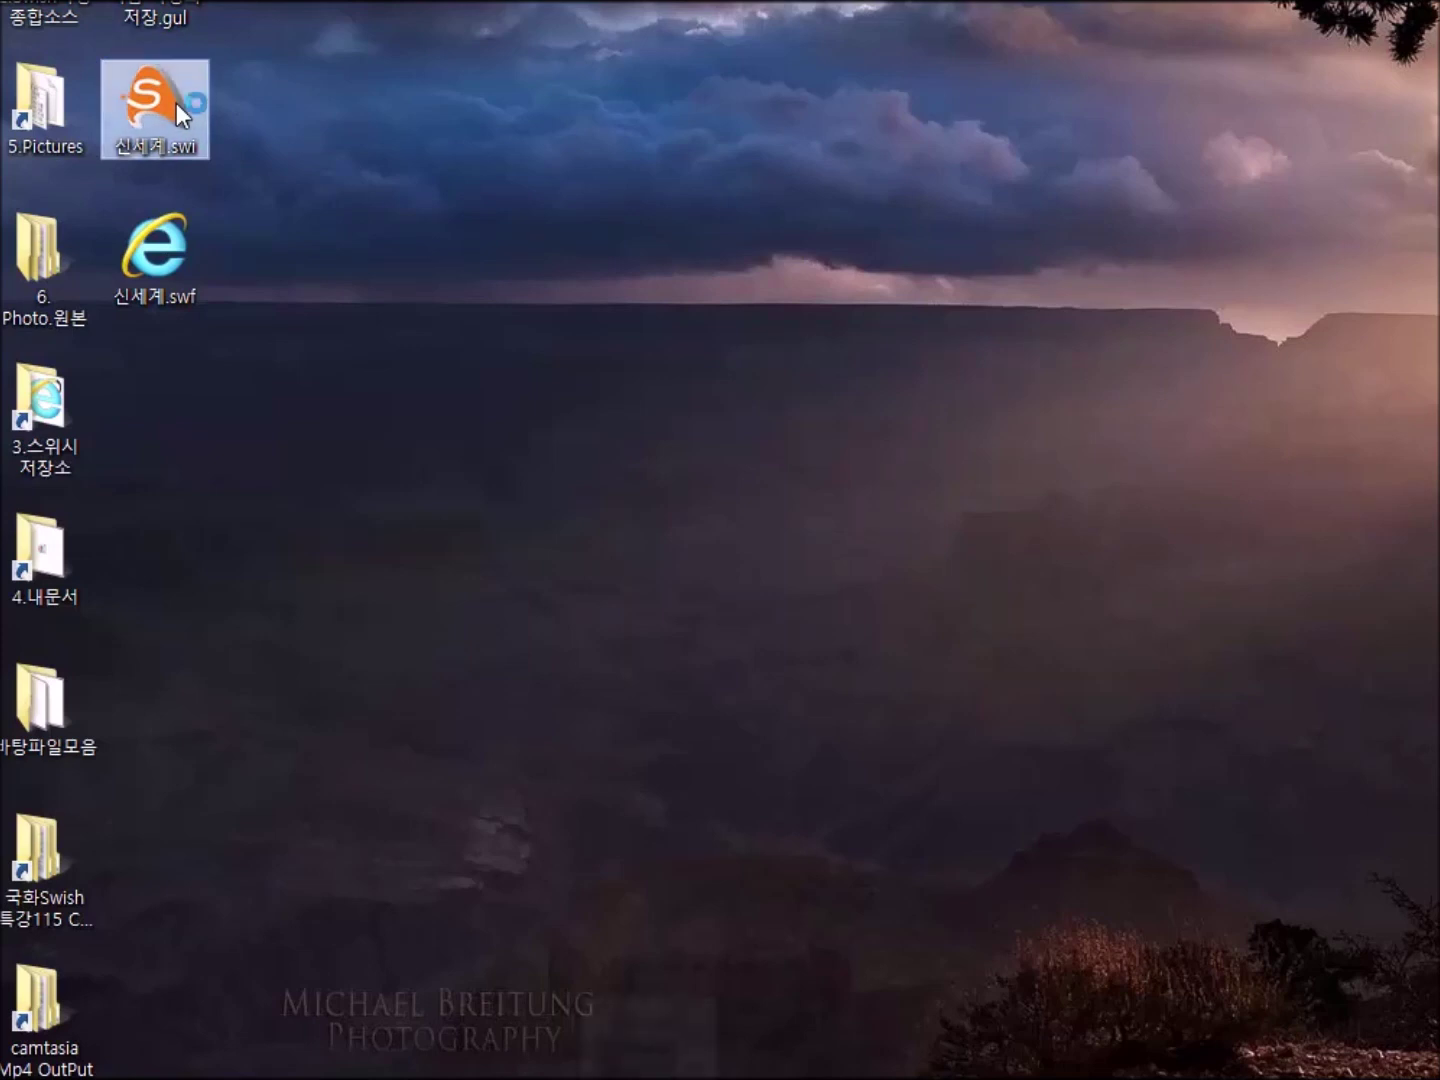